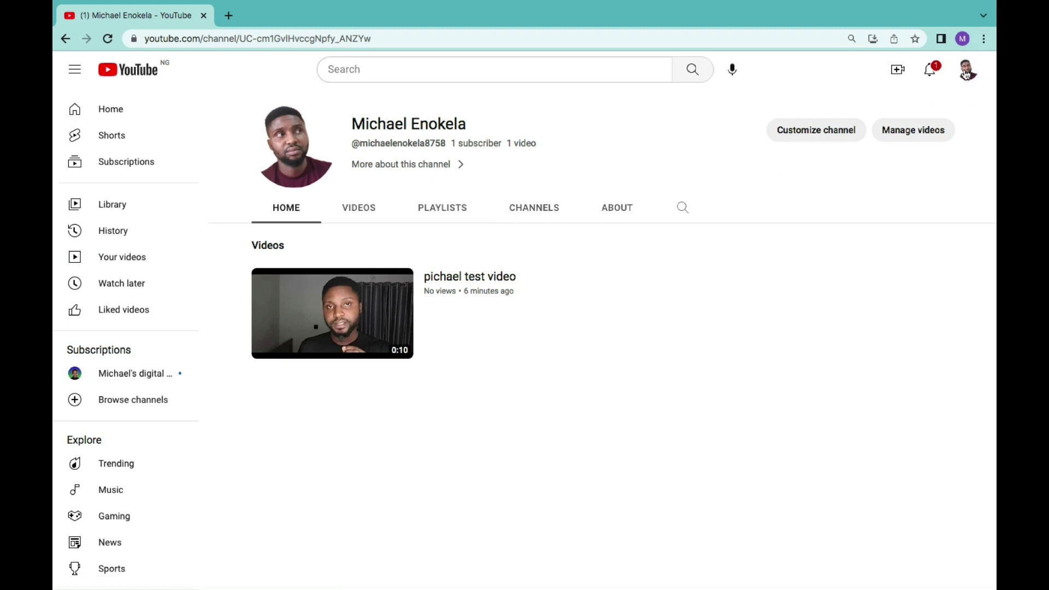
# Step: Open the YouTube account management page through the advanced channel settings in YouTube Studio
pyautogui.click(965, 75)
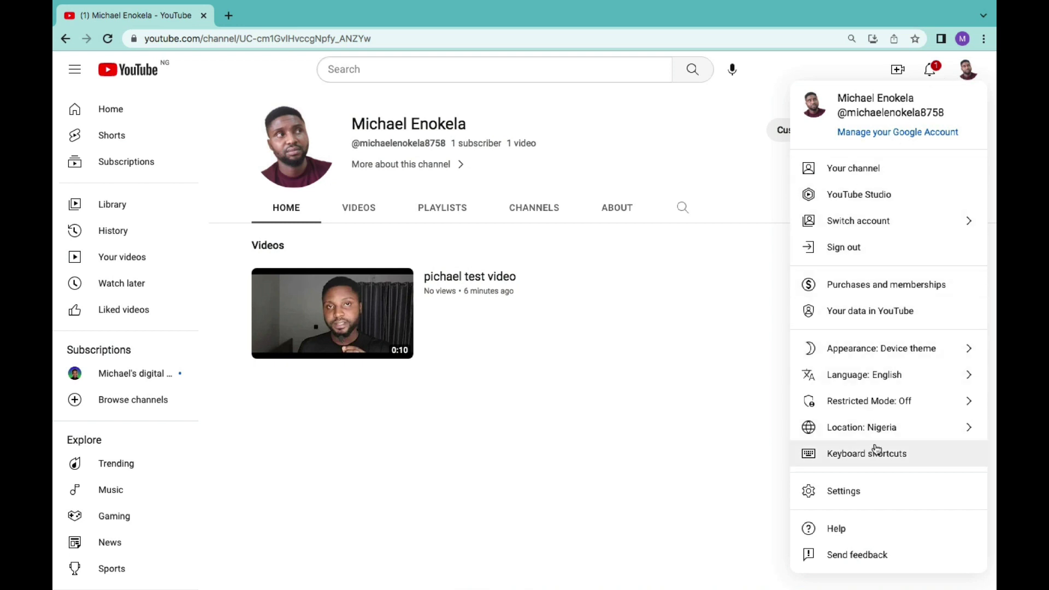
pyautogui.click(870, 199)
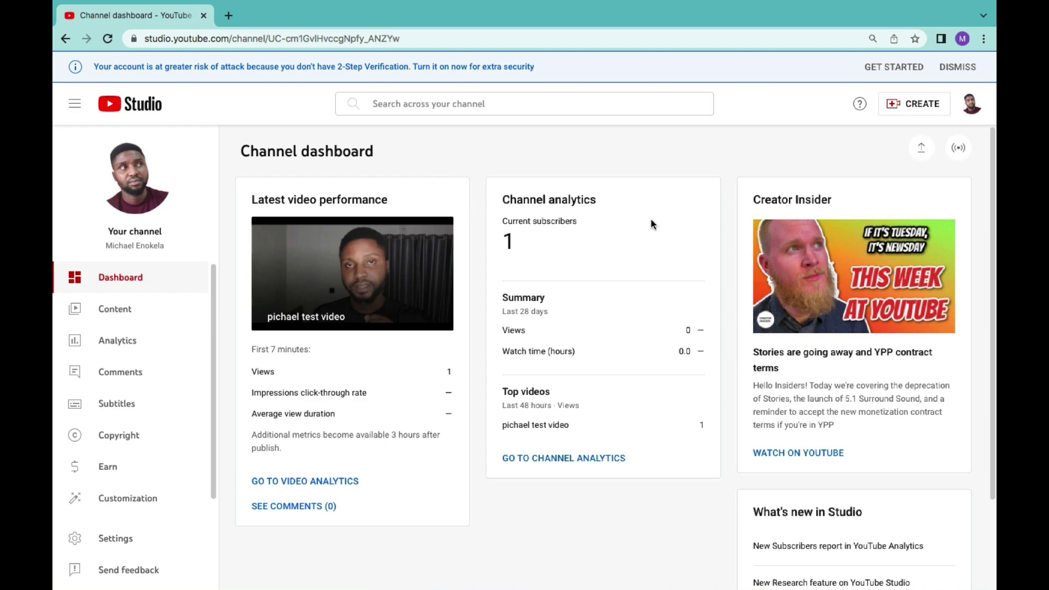
pyautogui.click(127, 541)
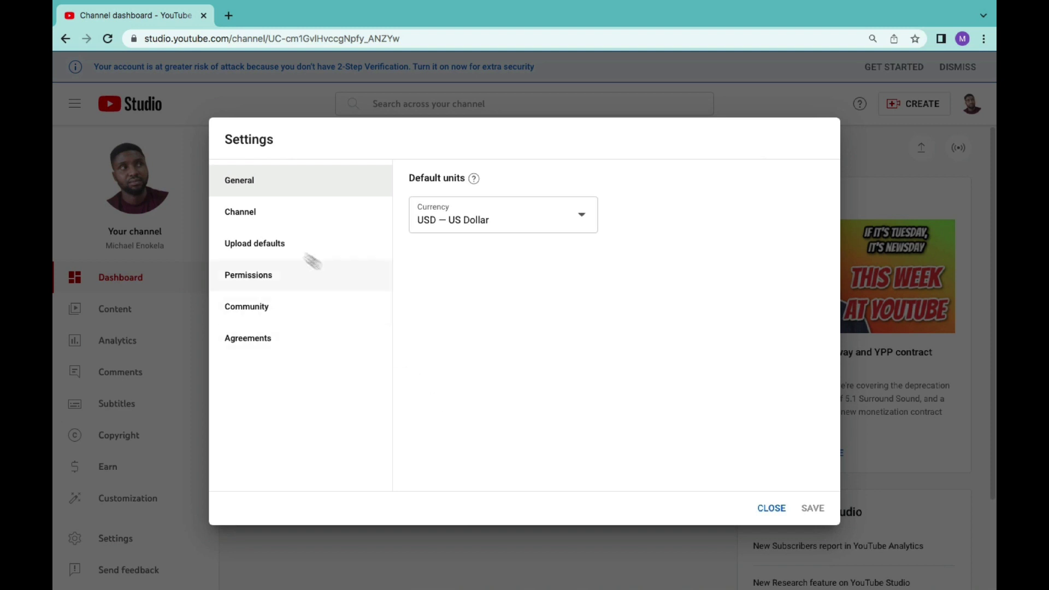
pyautogui.click(269, 219)
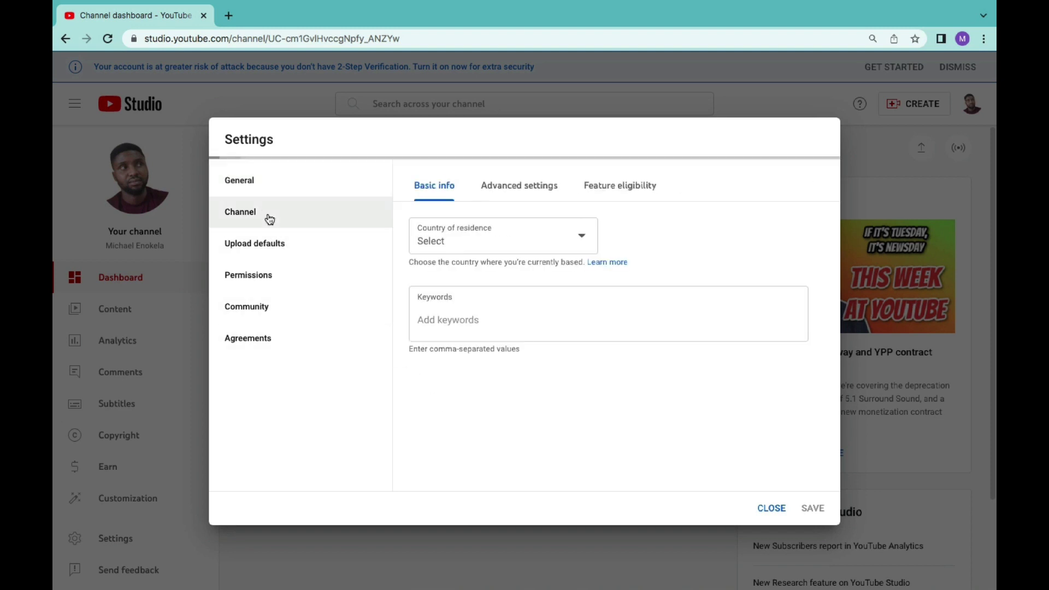
pyautogui.click(522, 190)
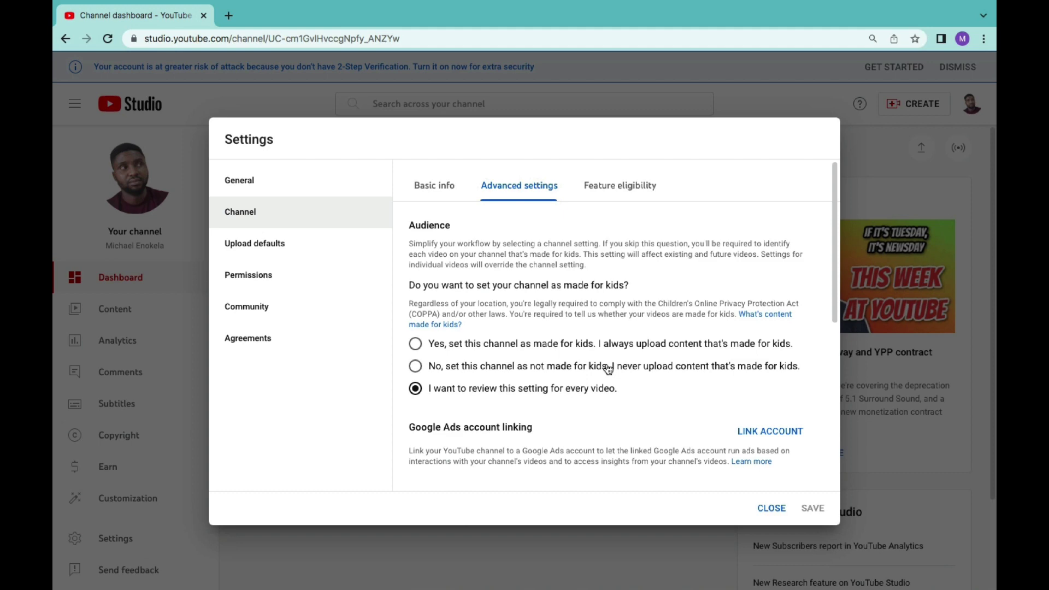
pyautogui.scroll(-7, 604, 367)
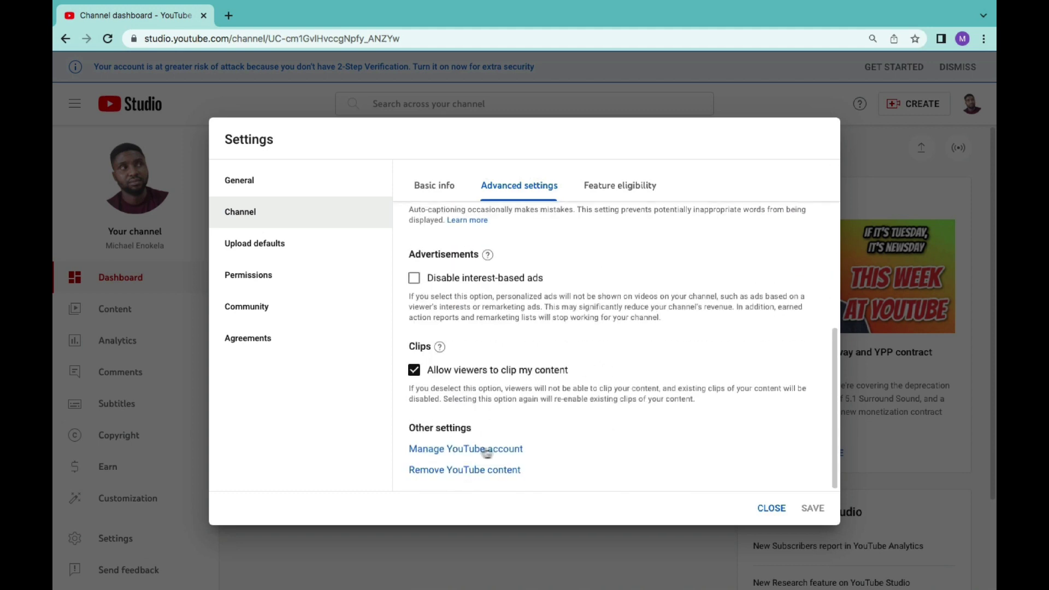
pyautogui.click(441, 449)
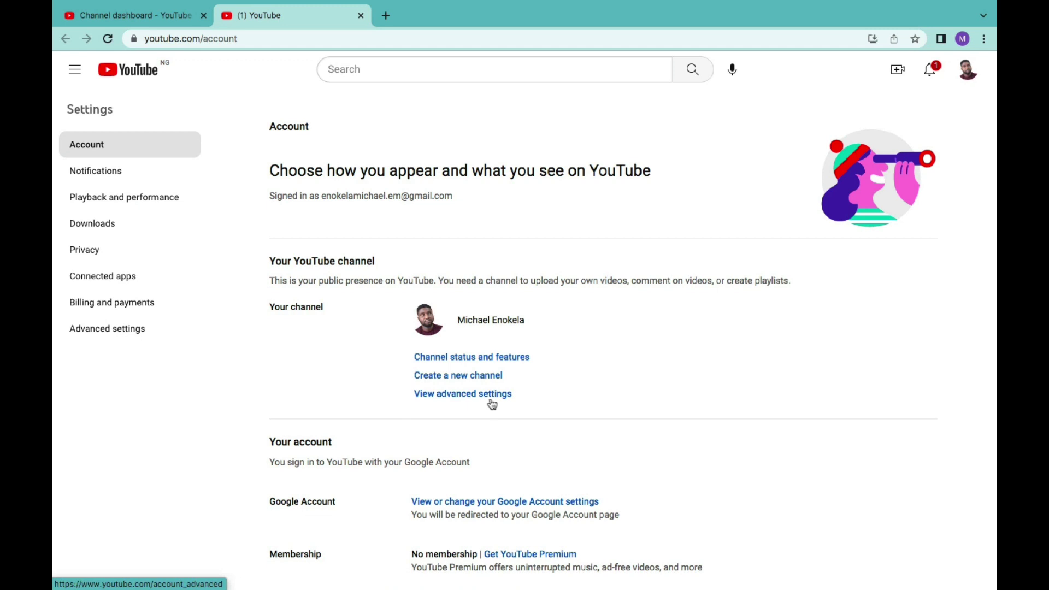
# Step: Create a new channel named "Pichael's Magic", acknowledging that it creates a new Google Account with its own settings
pyautogui.click(439, 380)
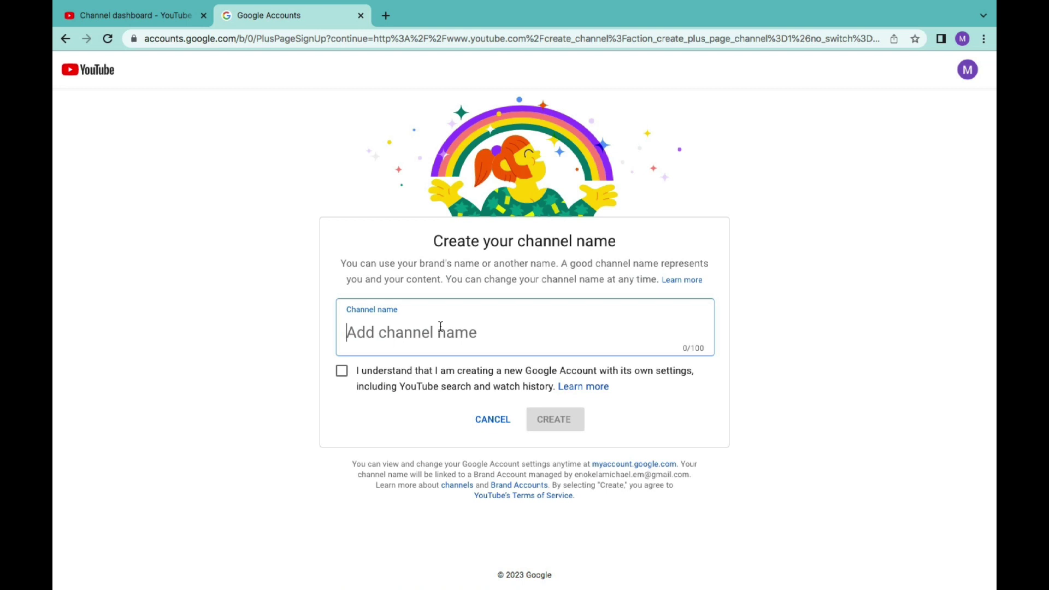
pyautogui.write("Pichael's Magic")
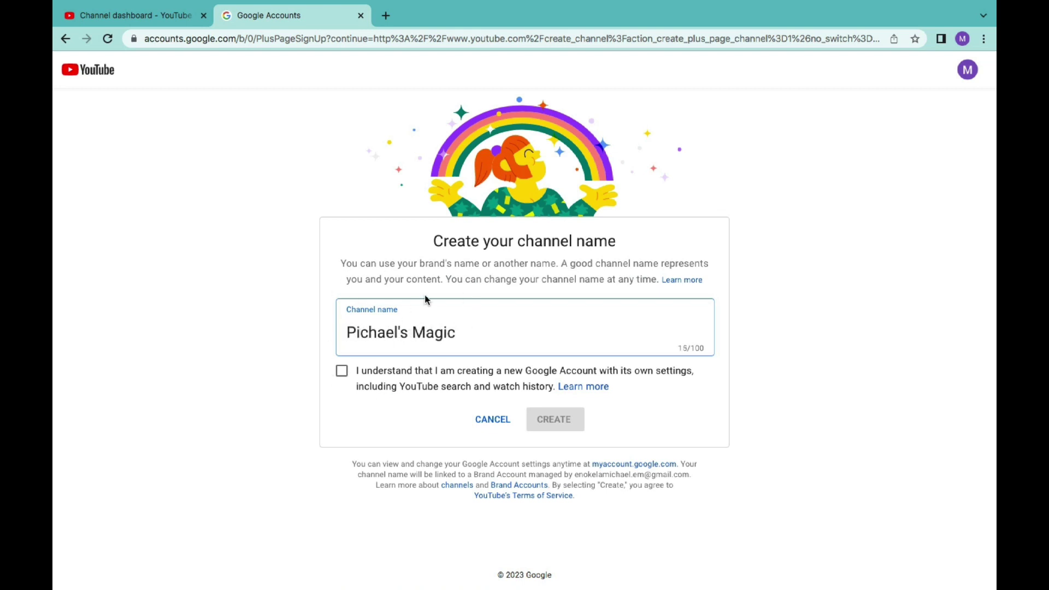
pyautogui.click(341, 373)
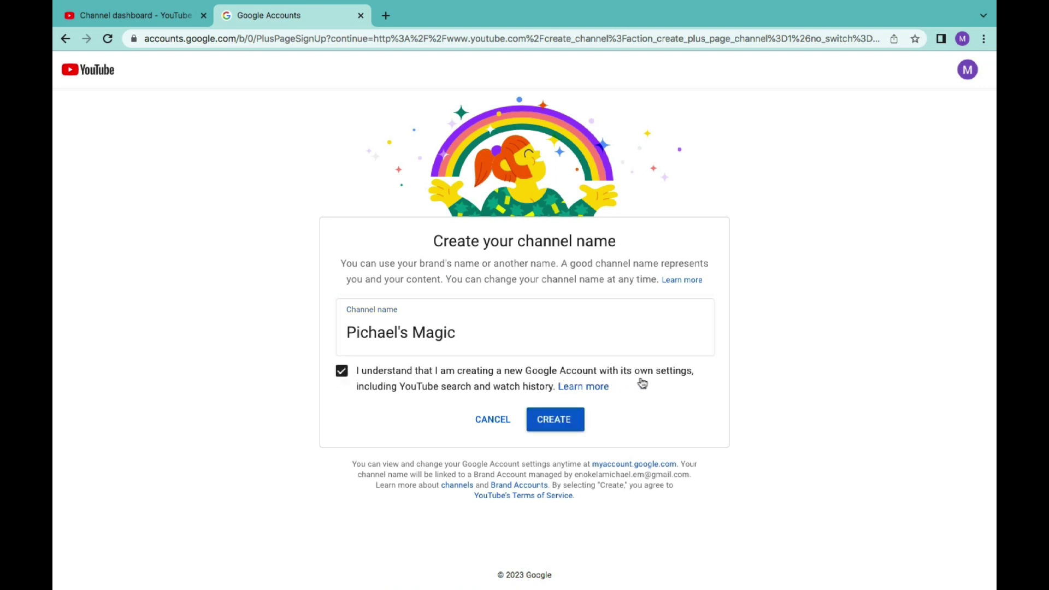
pyautogui.click(571, 424)
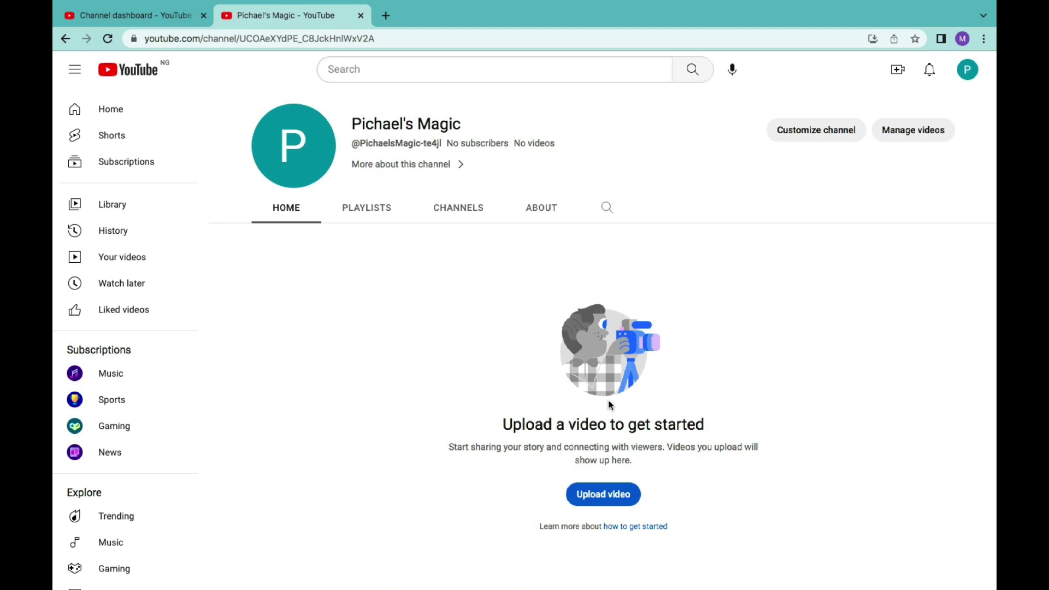
# Step: Open YouTube Studio for the Pichael's Magic channel and dismiss the welcome message
pyautogui.click(972, 79)
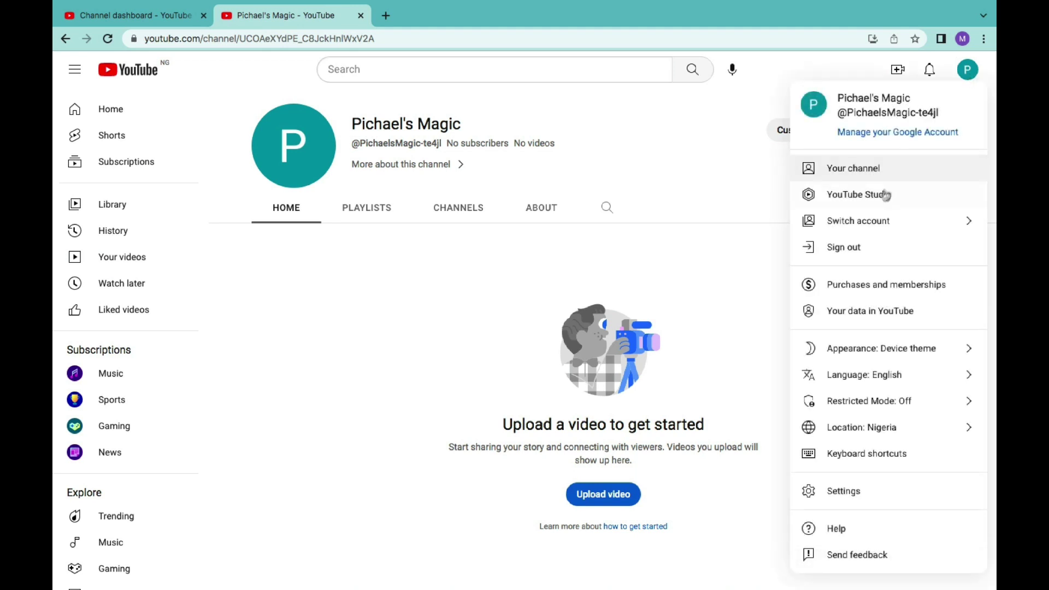
pyautogui.click(879, 197)
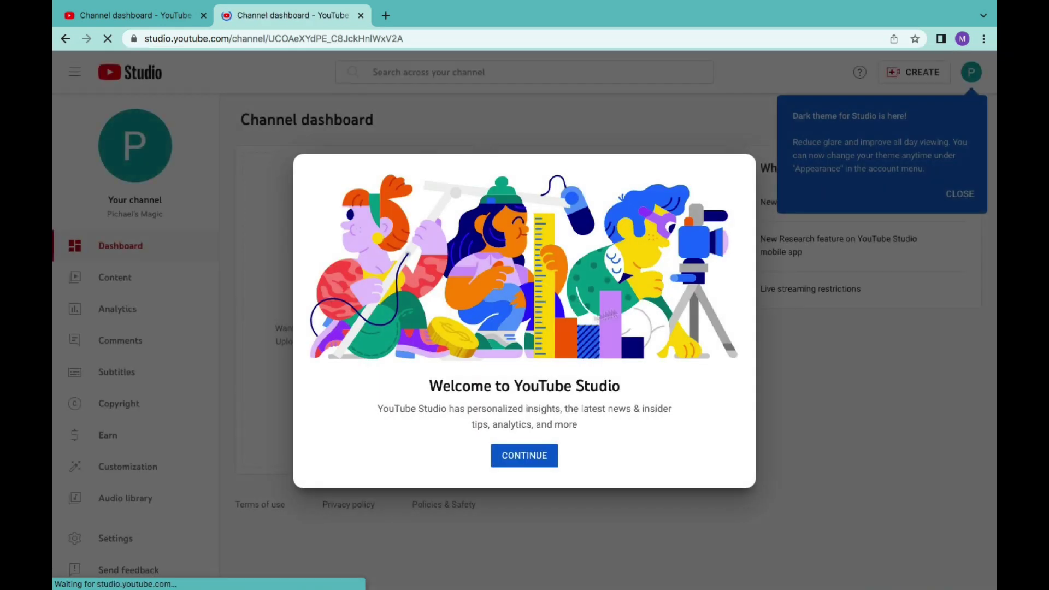
pyautogui.click(514, 448)
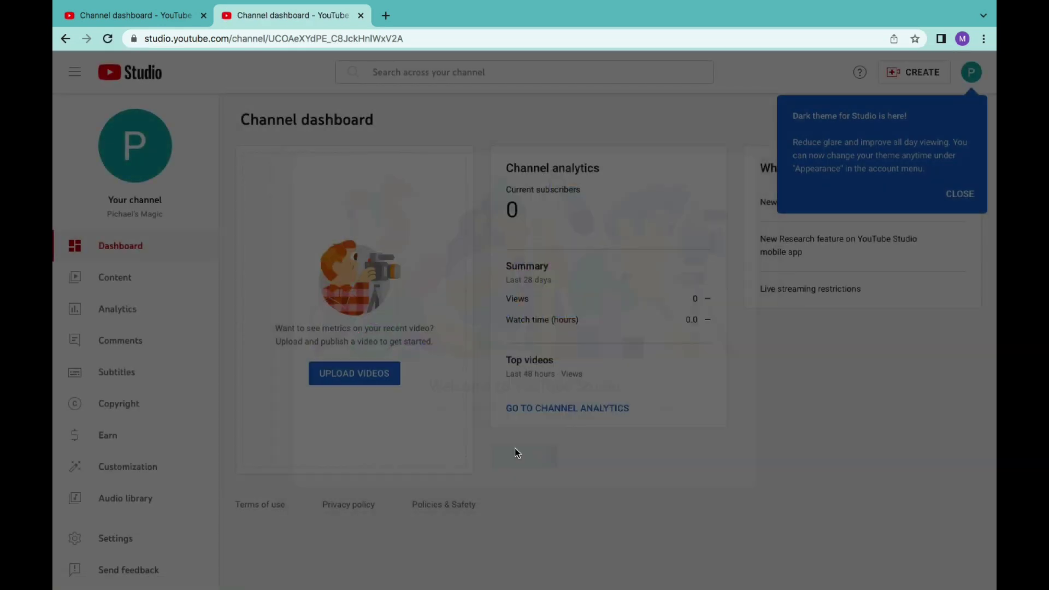
# Step: Switch the Studio account from Pichael's Magic back to the original personal channel
pyautogui.click(971, 73)
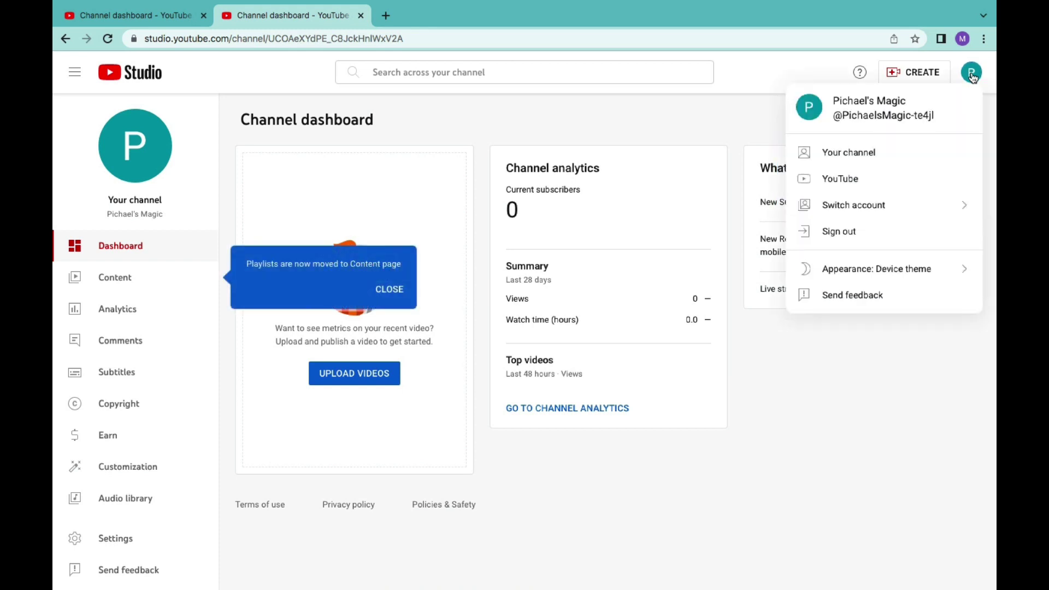
pyautogui.click(906, 207)
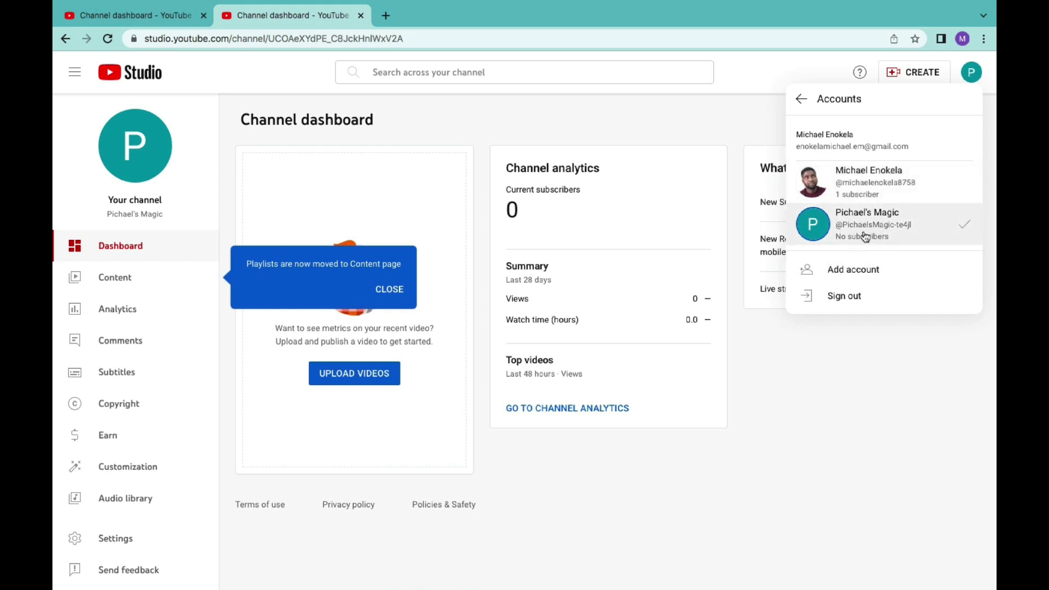
pyautogui.click(881, 186)
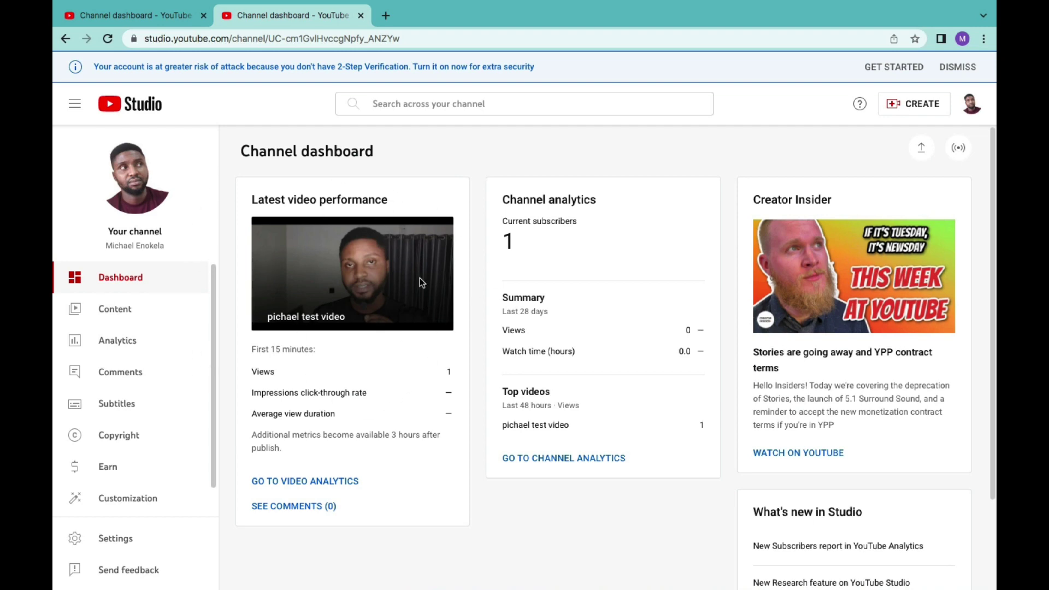
# Step: From the original channel's advanced Studio settings, open its YouTube account management page again
pyautogui.click(145, 543)
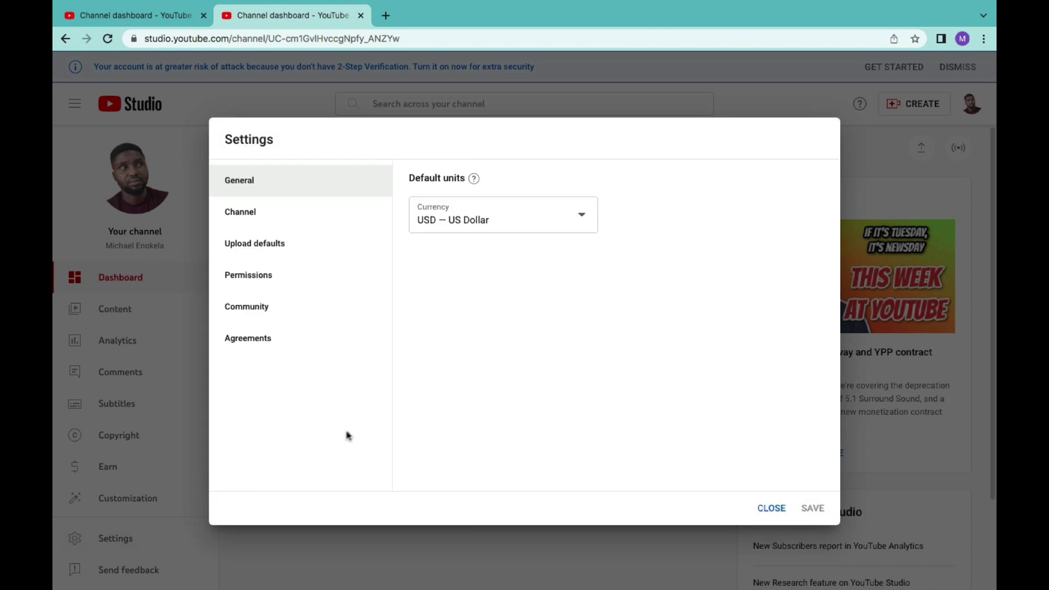
pyautogui.click(315, 212)
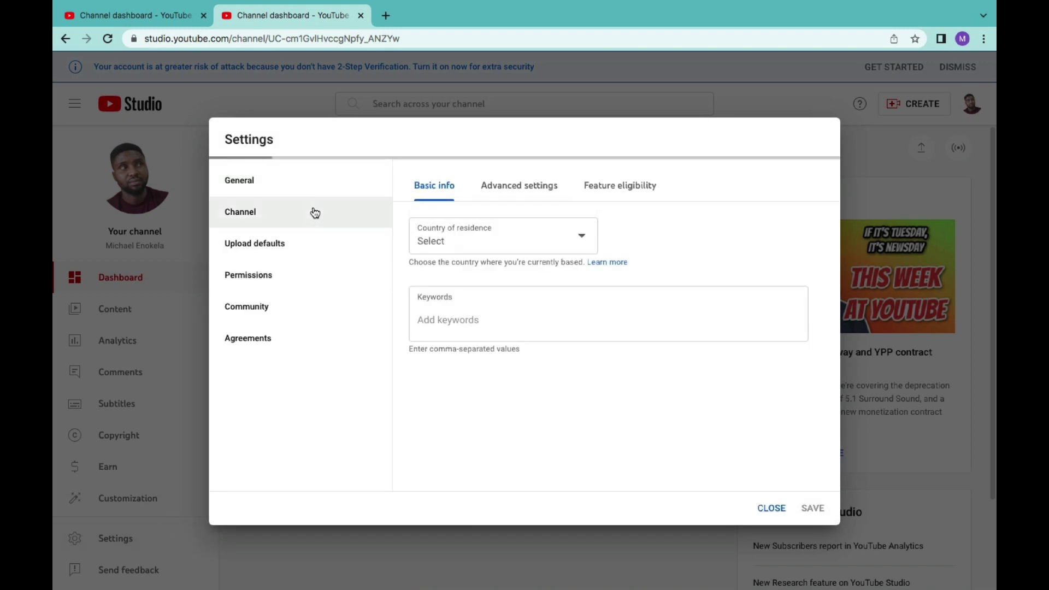
pyautogui.click(539, 191)
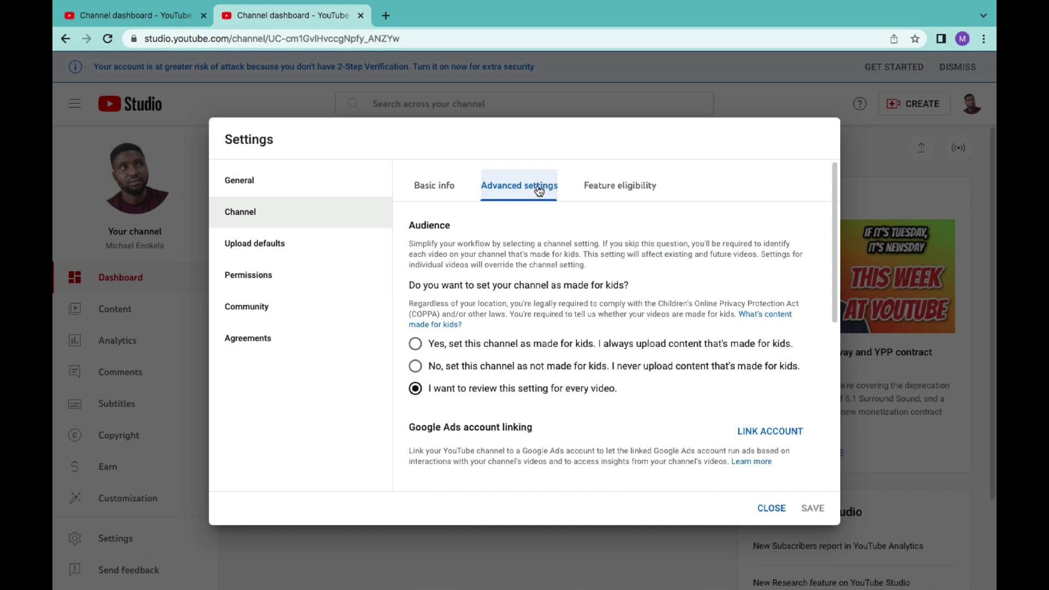
pyautogui.scroll(-10, 535, 356)
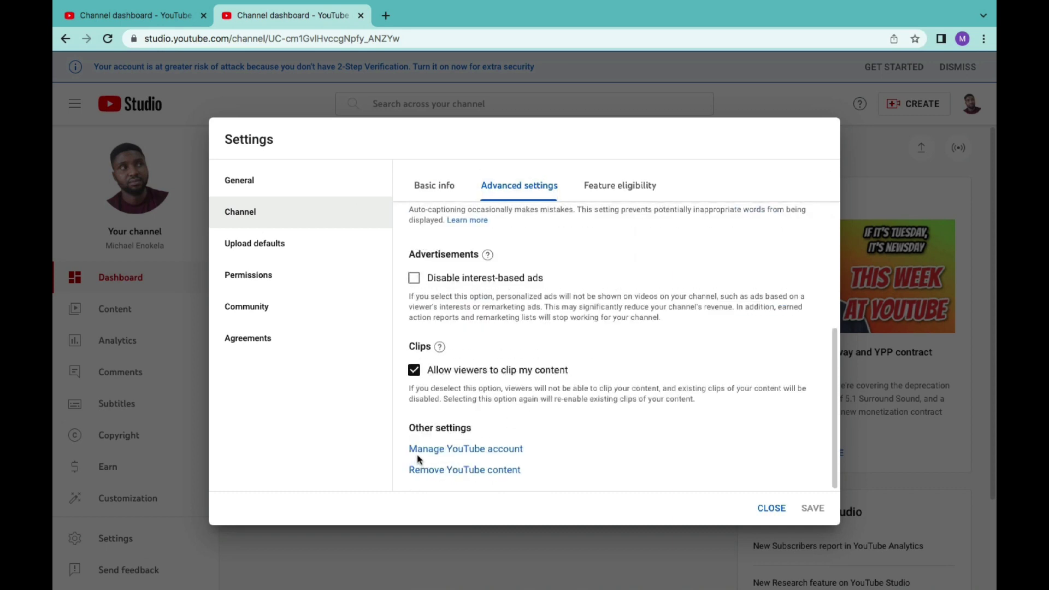
pyautogui.click(448, 451)
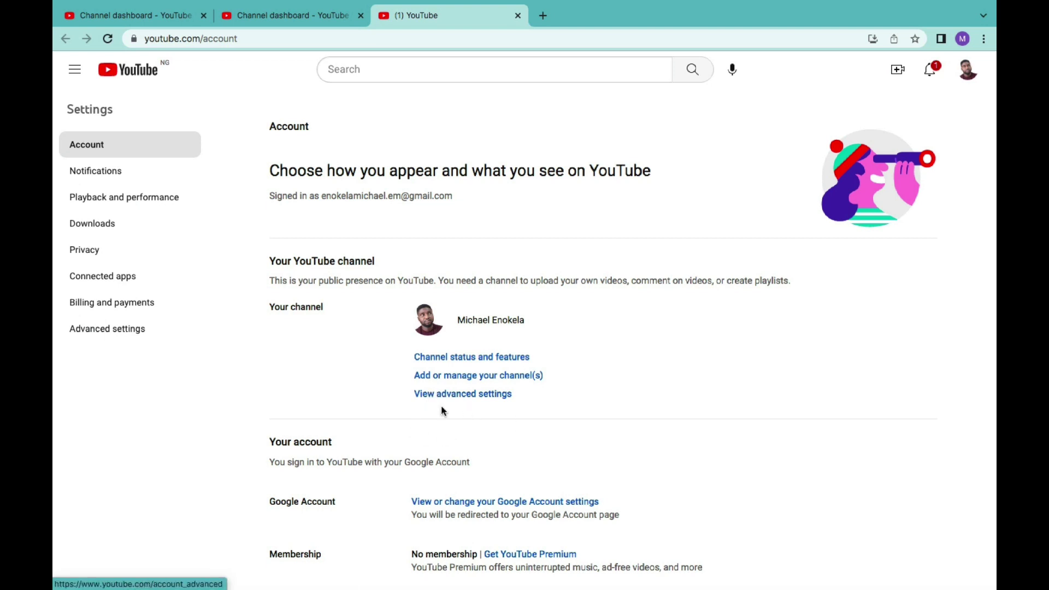
# Step: Move the original channel to the Pichael's Magic brand account, replacing and permanently deleting the channel already connected to it
pyautogui.click(481, 397)
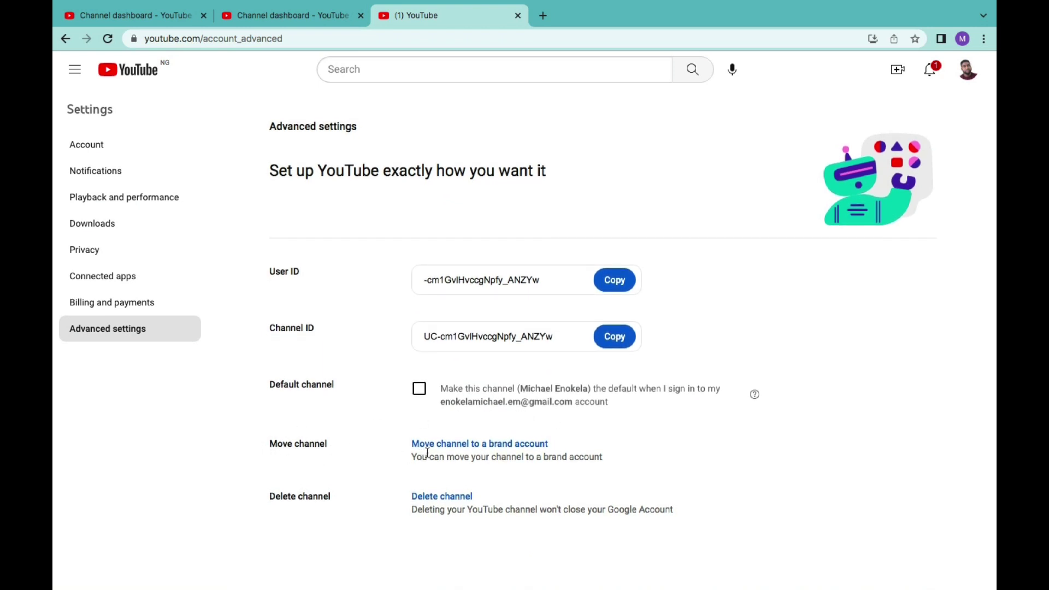
pyautogui.click(535, 445)
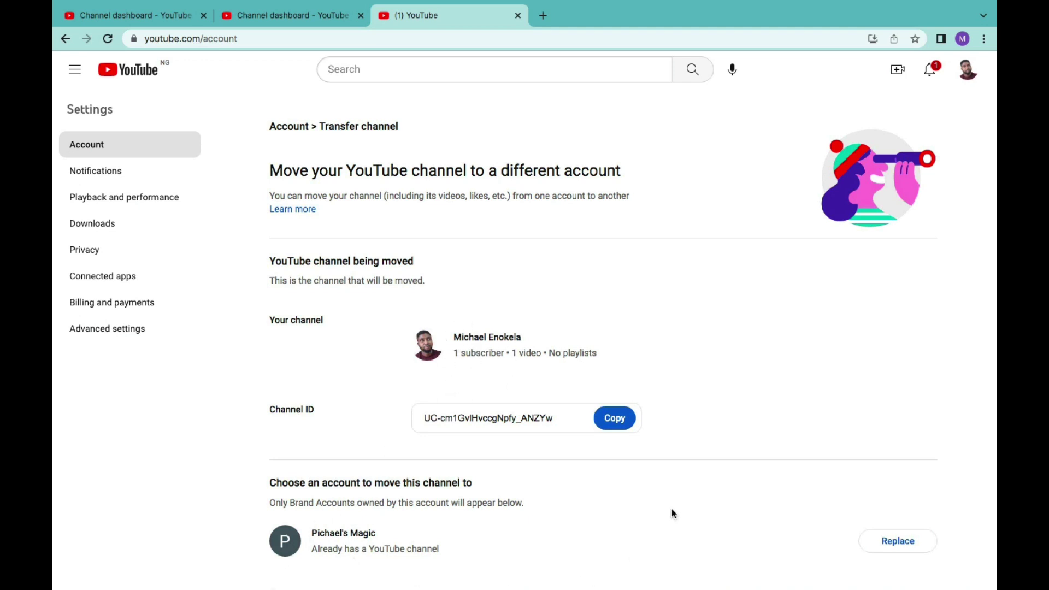
pyautogui.click(903, 542)
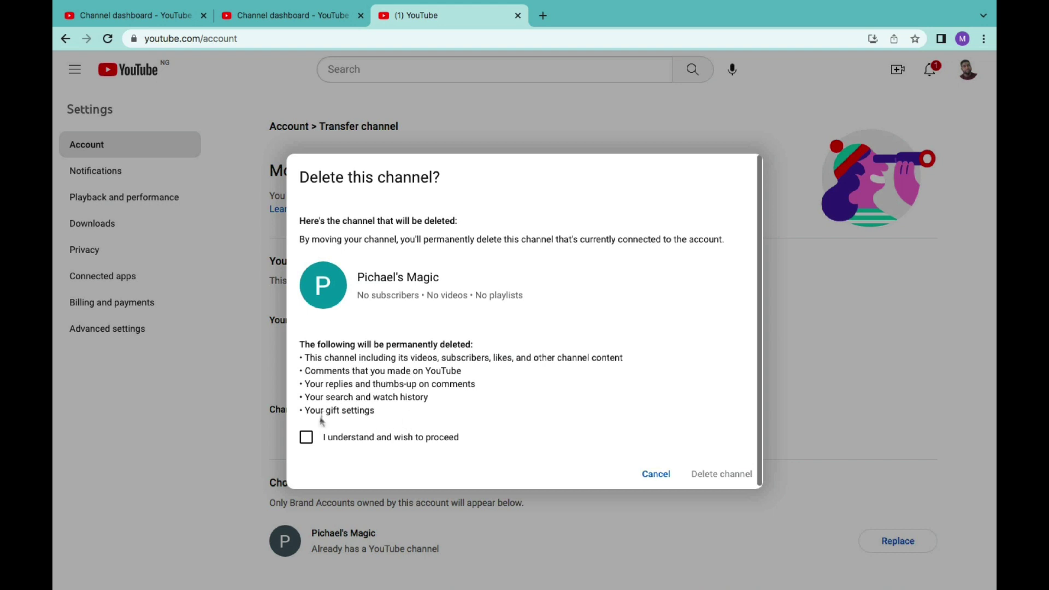
pyautogui.click(310, 439)
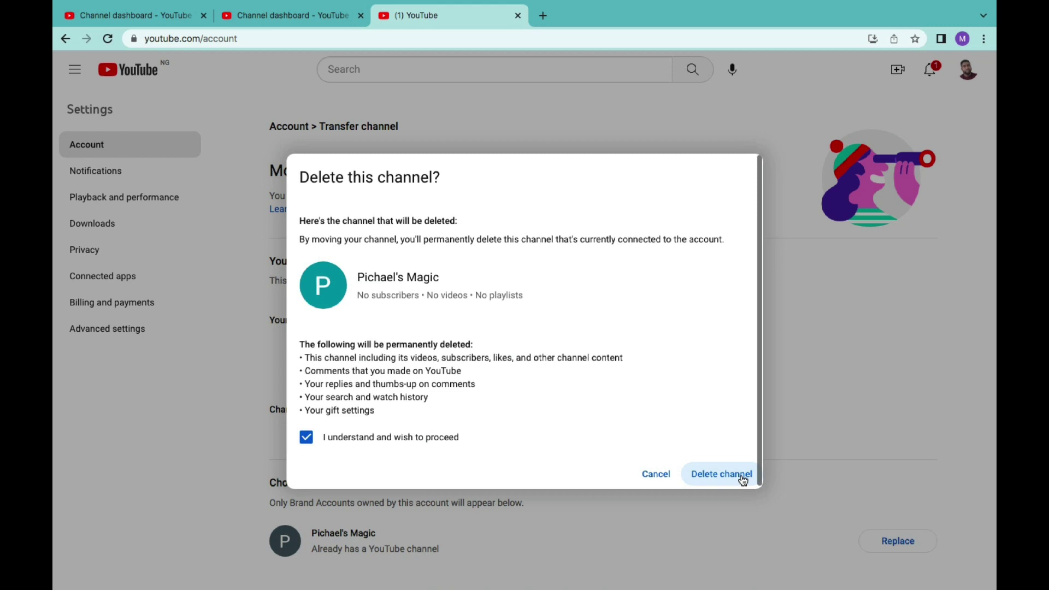
pyautogui.click(721, 474)
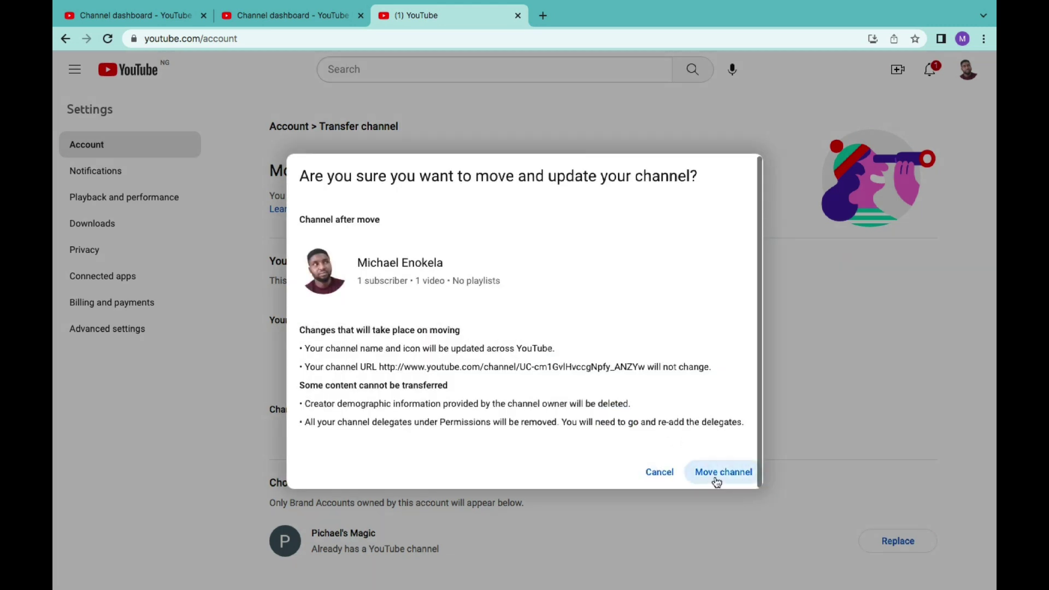
pyautogui.click(717, 474)
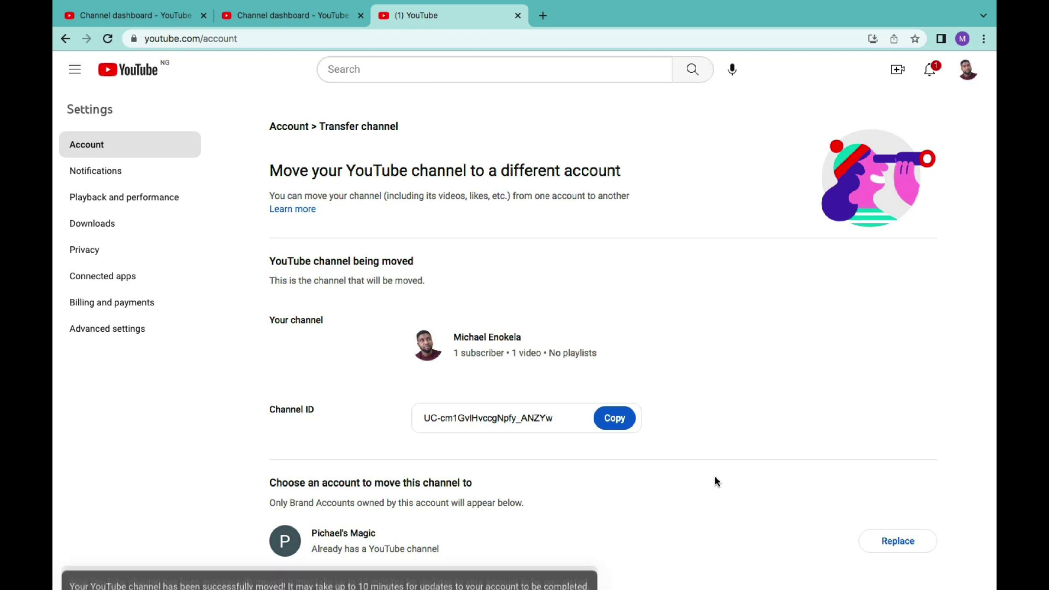
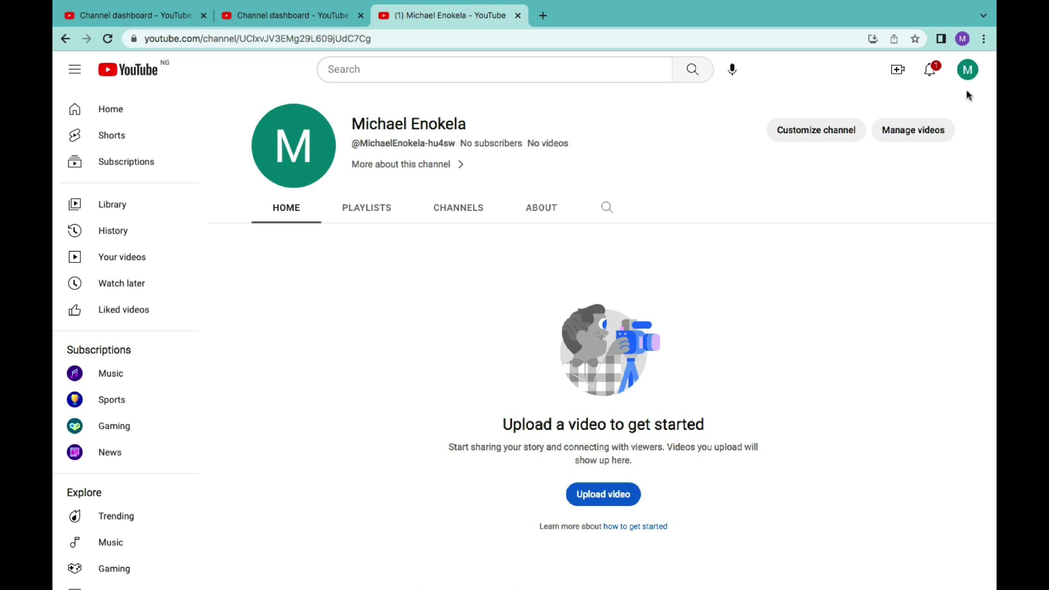
# Step: Open YouTube Studio, switch to the moved channel with the profile photo, and dismiss the welcome message
pyautogui.click(968, 72)
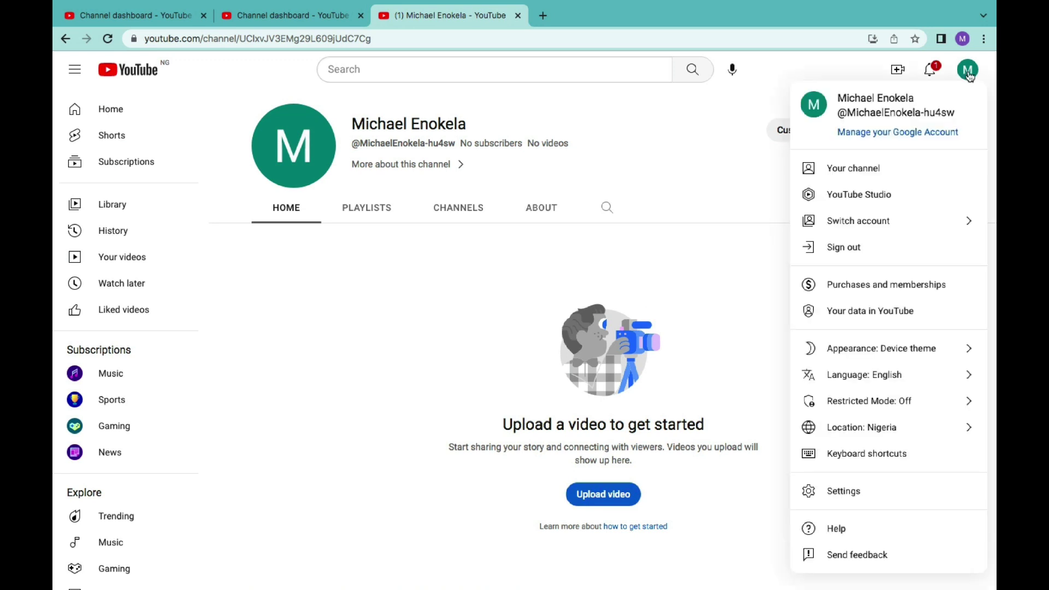
pyautogui.click(873, 196)
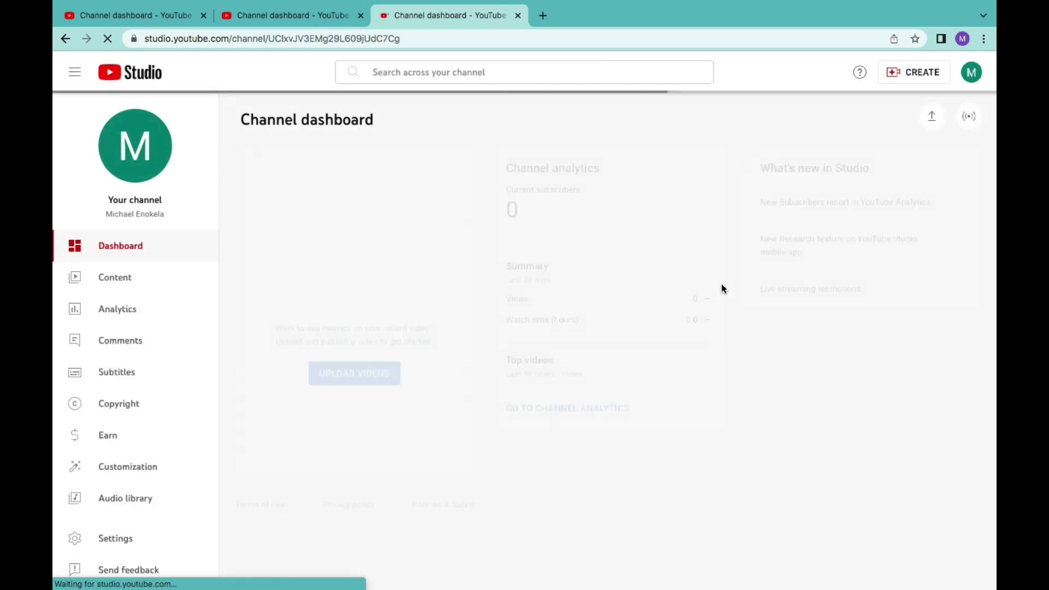
pyautogui.click(973, 72)
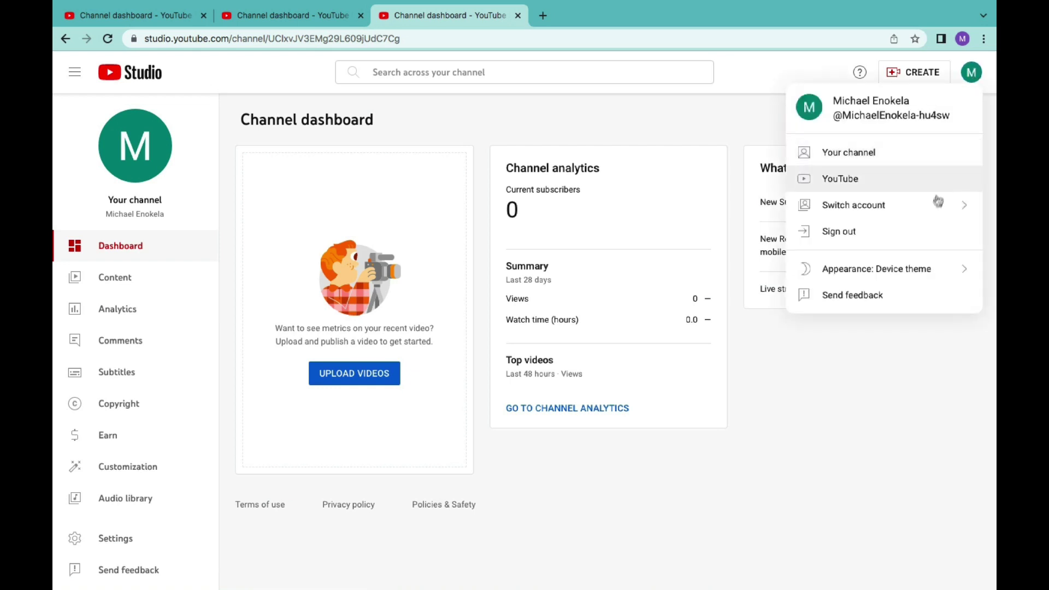
pyautogui.click(932, 216)
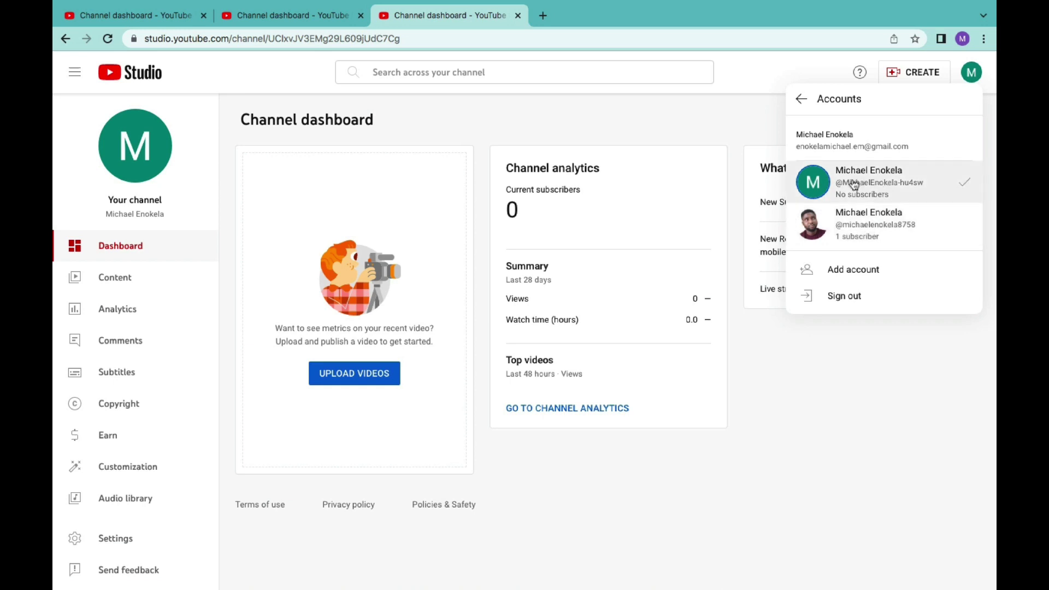
pyautogui.click(875, 230)
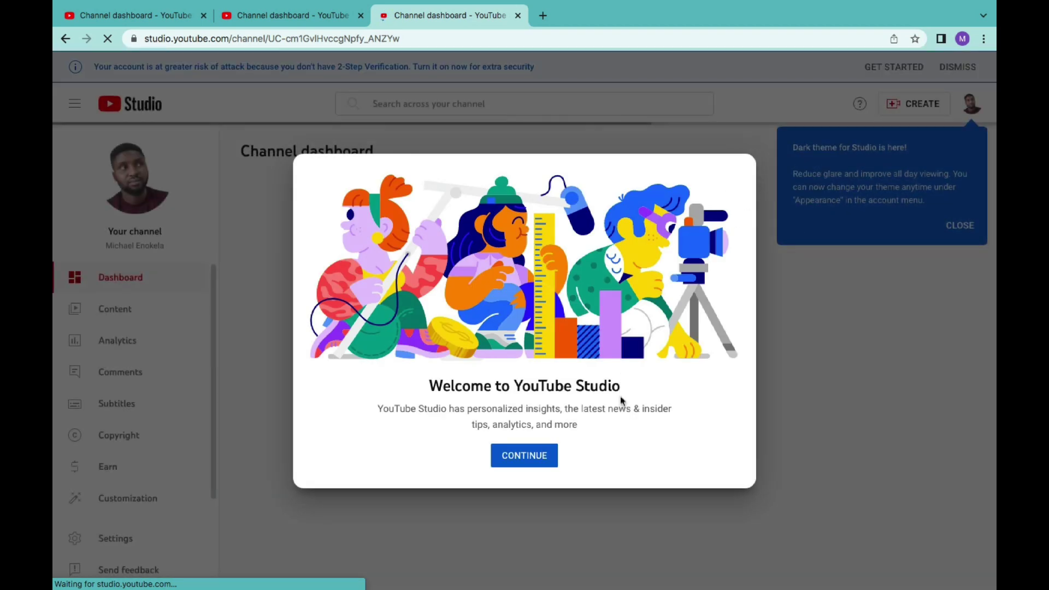
pyautogui.click(521, 462)
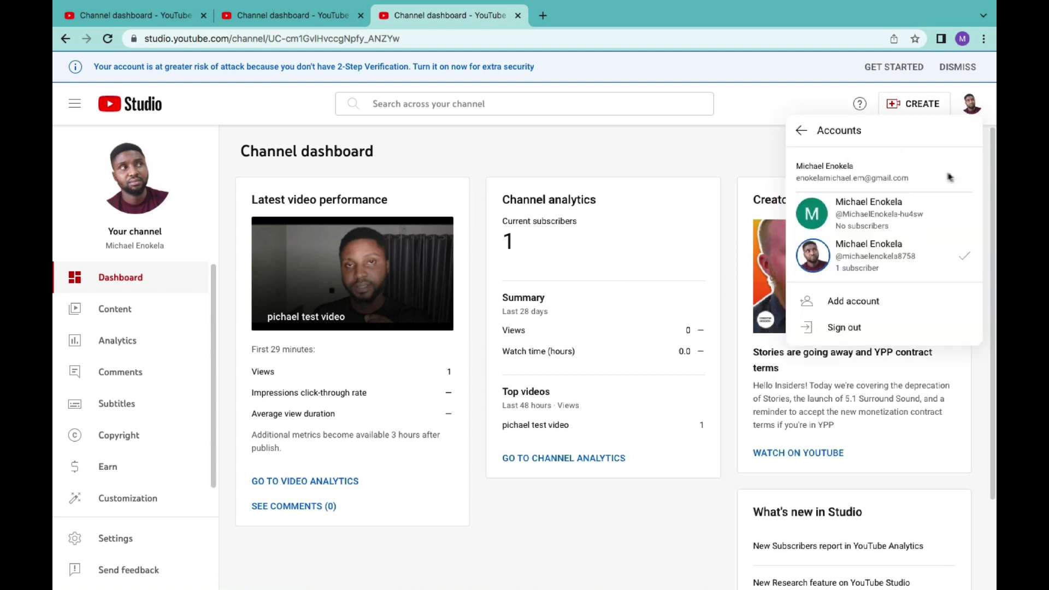
# Step: Close the account list and open the brand account's user permissions through the moved channel's Studio permission settings
pyautogui.moveTo(910, 178); pyautogui.dragTo(803, 178)
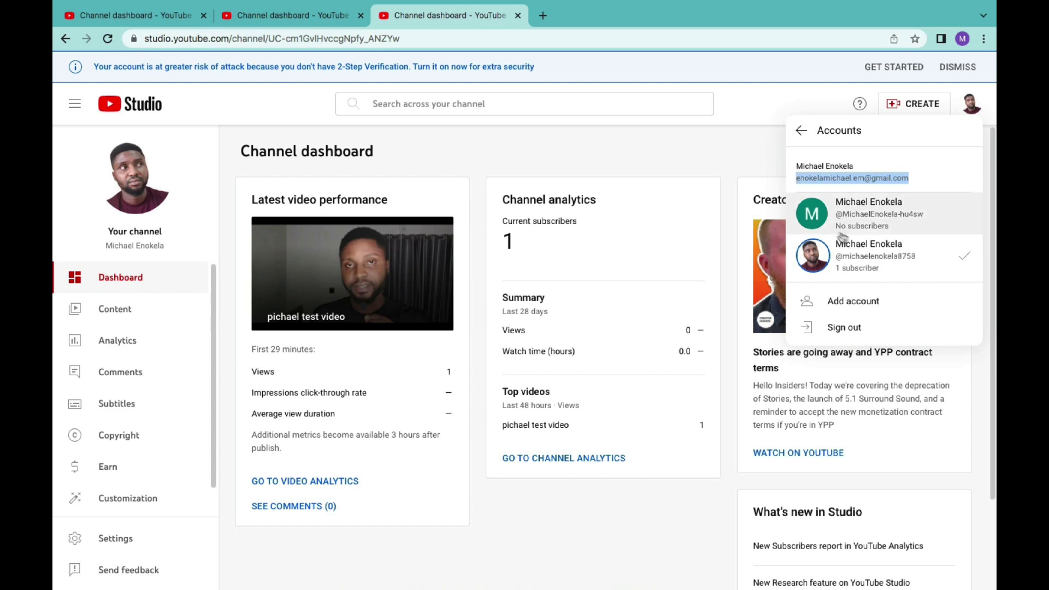
pyautogui.click(538, 301)
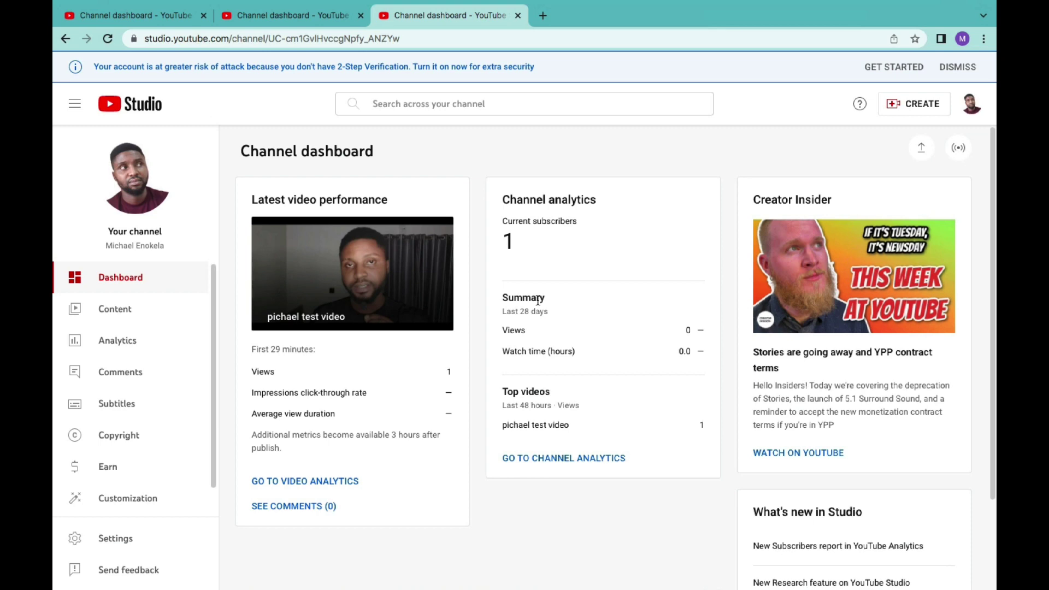
pyautogui.click(131, 545)
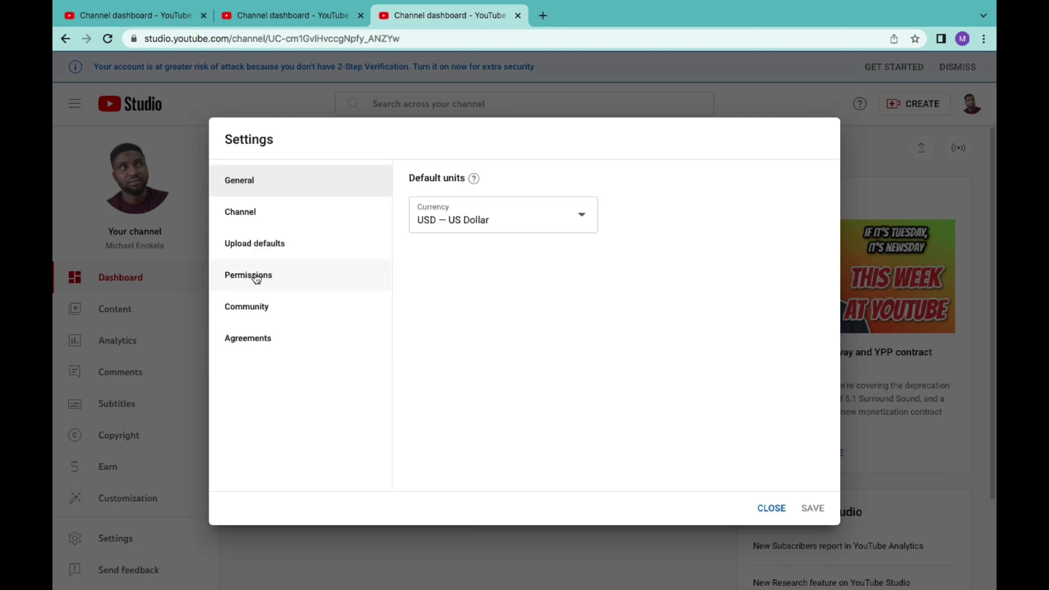
pyautogui.click(257, 279)
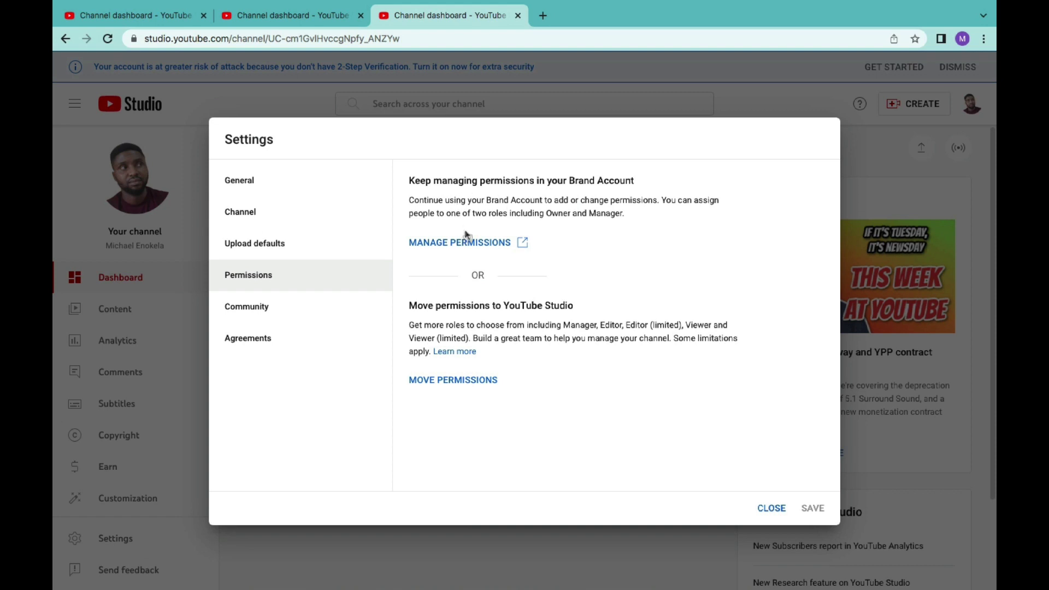
pyautogui.click(471, 250)
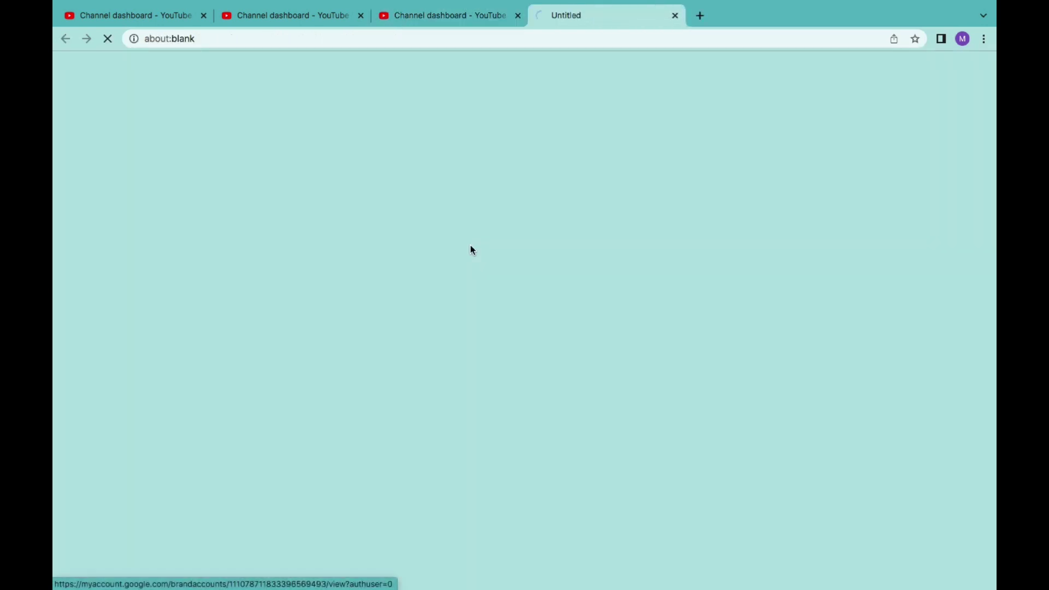
pyautogui.click(325, 356)
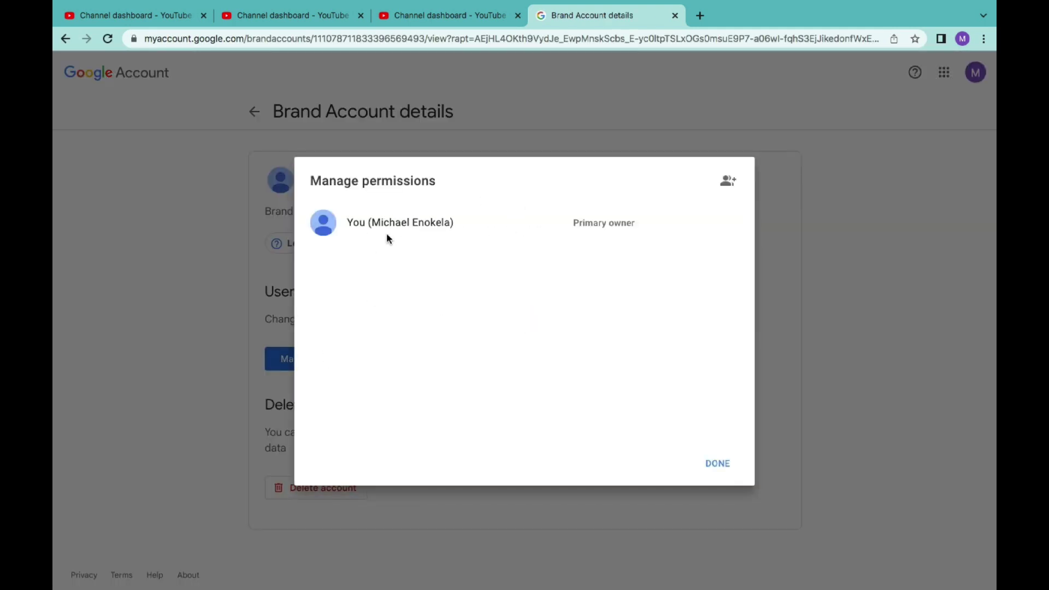
# Step: Invite a new user to the brand account with the Owner role, entering the recipient's e-mail address
pyautogui.click(728, 181)
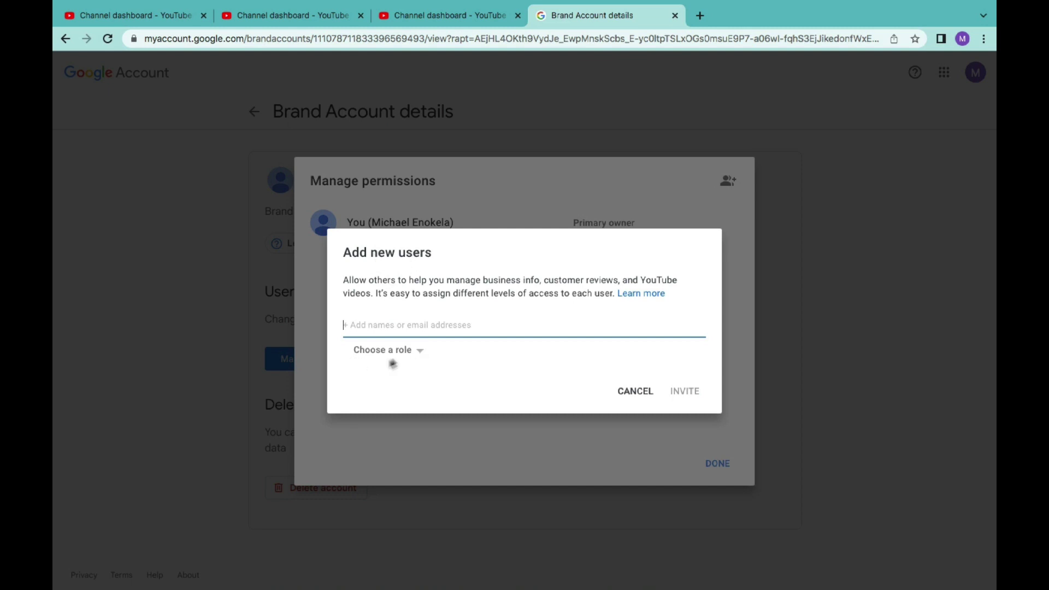
pyautogui.click(405, 350)
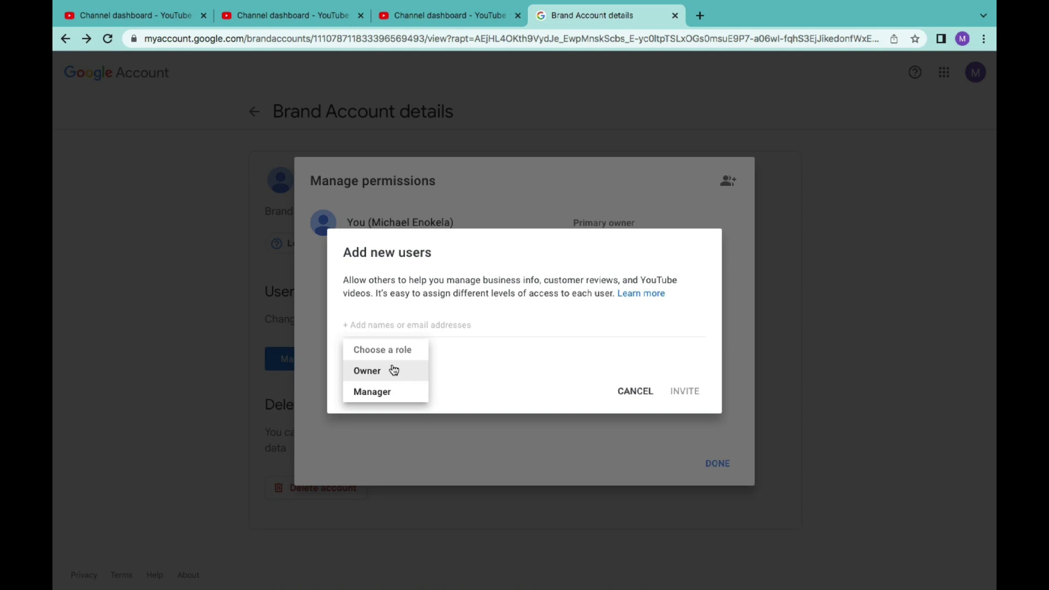
pyautogui.click(383, 370)
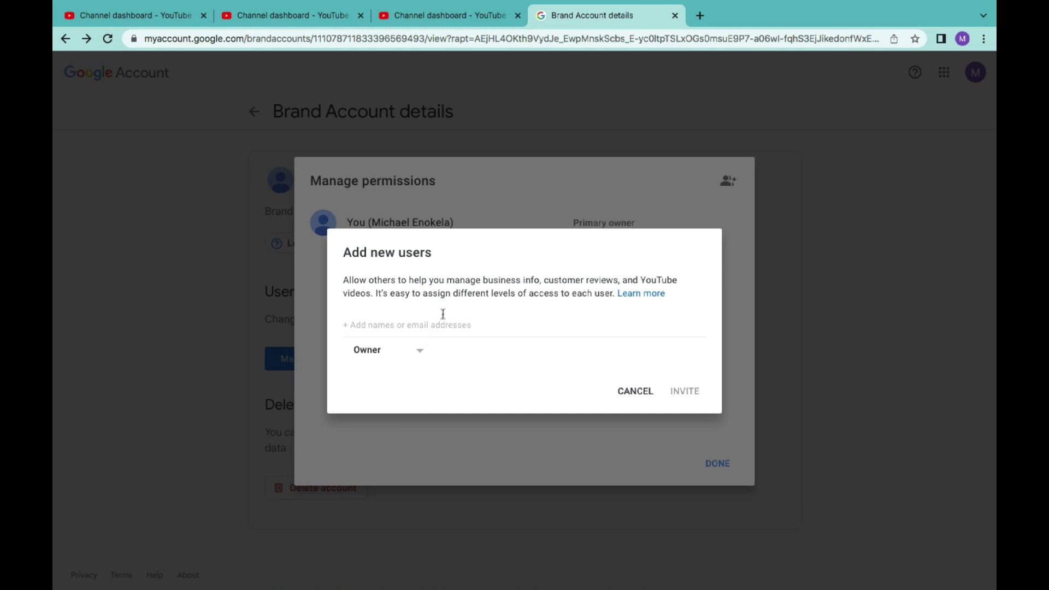
pyautogui.click(418, 323)
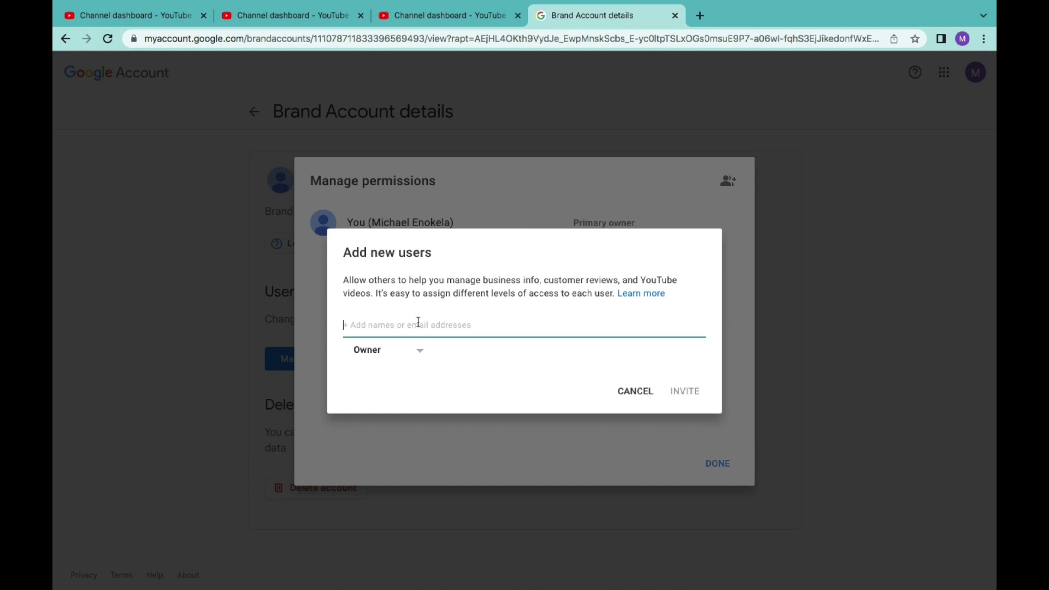
pyautogui.hotkey('ctrl', 'v')
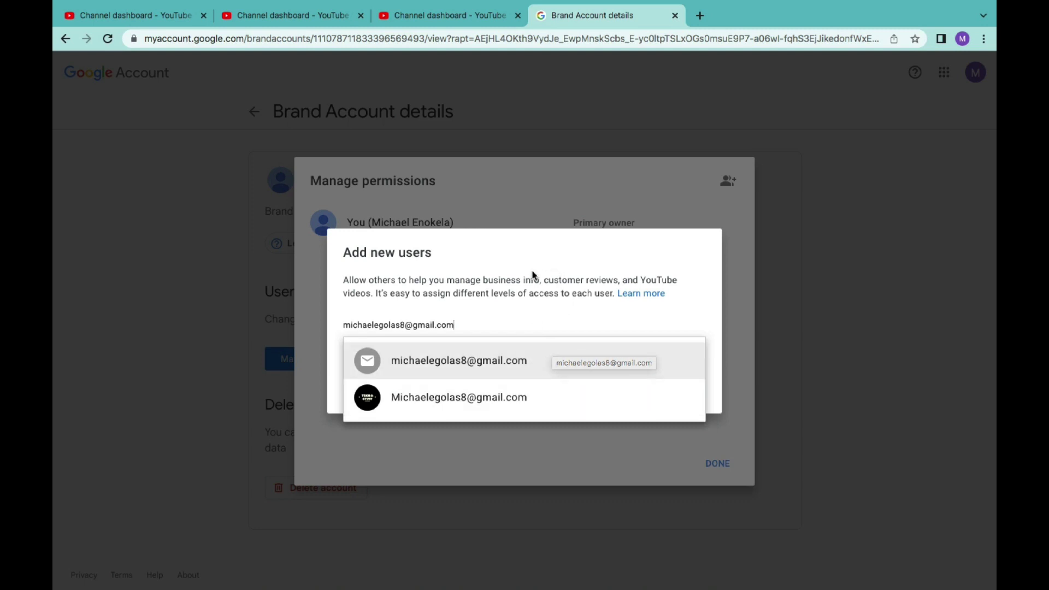
pyautogui.moveTo(463, 330); pyautogui.dragTo(306, 329)
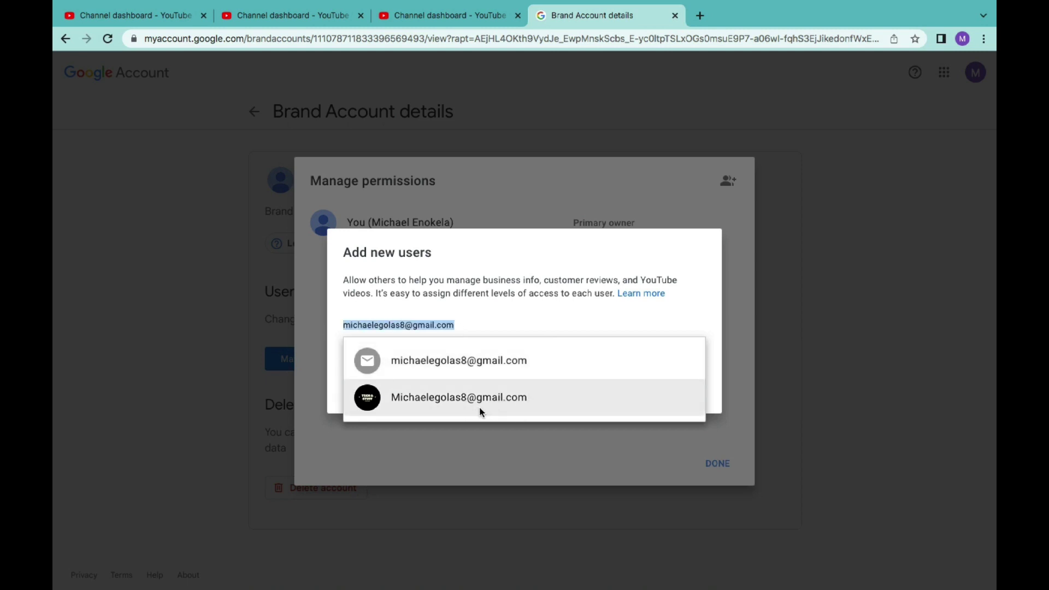
pyautogui.click(447, 397)
pyautogui.click(683, 391)
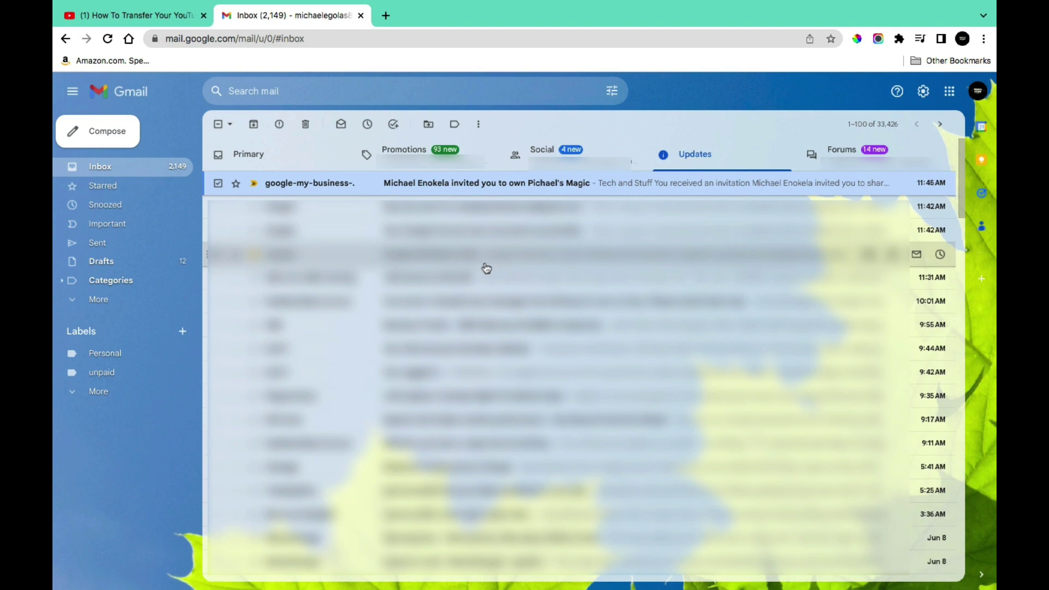
# Step: In the invited account's Gmail, open the Pichael's Magic ownership invitation and accept it as Tech and Stuff
pyautogui.click(480, 182)
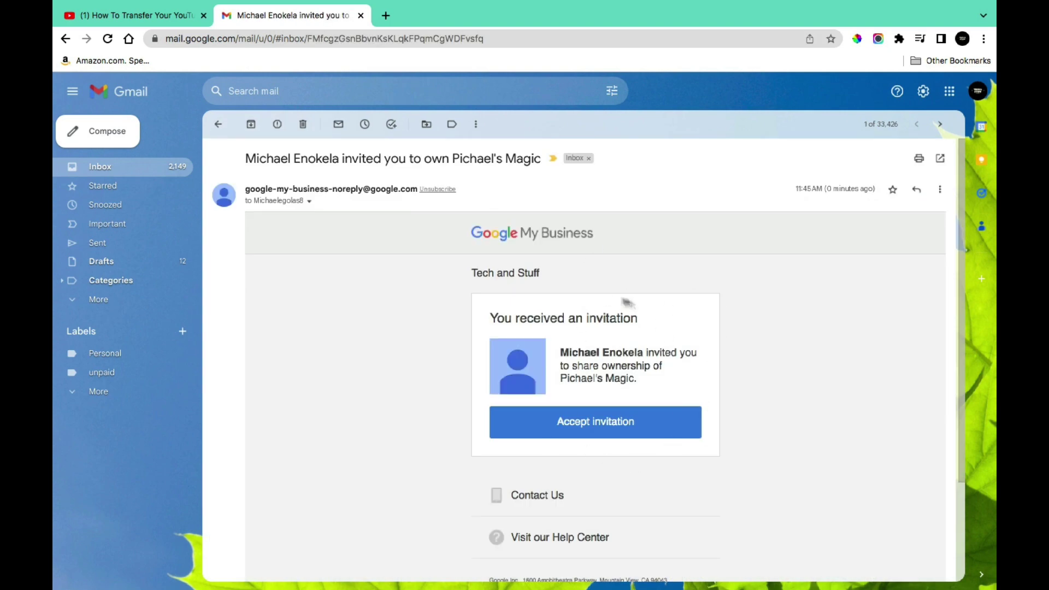
pyautogui.scroll(-3, 782, 332)
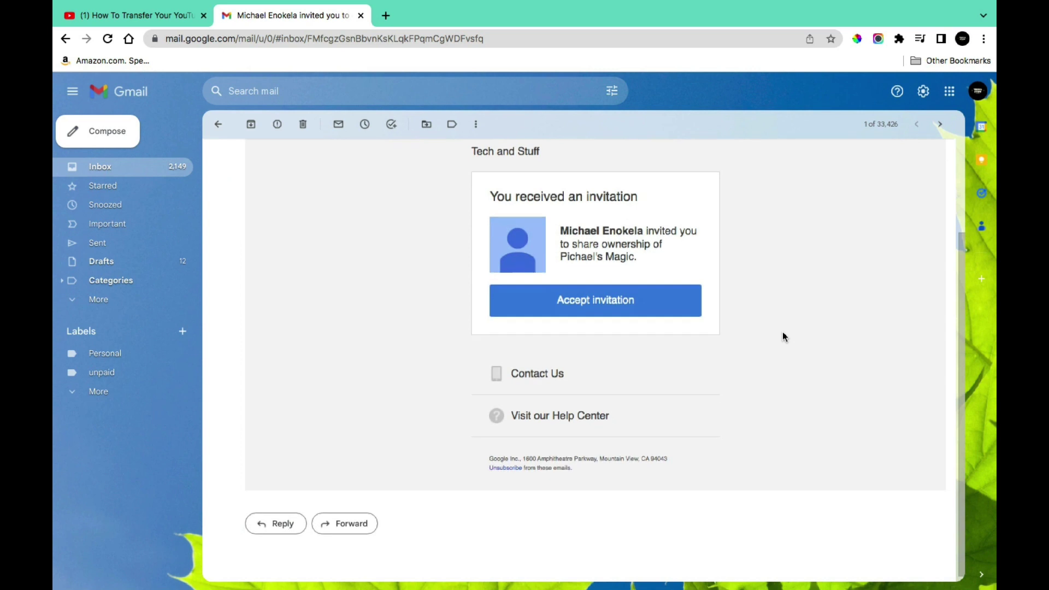
pyautogui.click(582, 301)
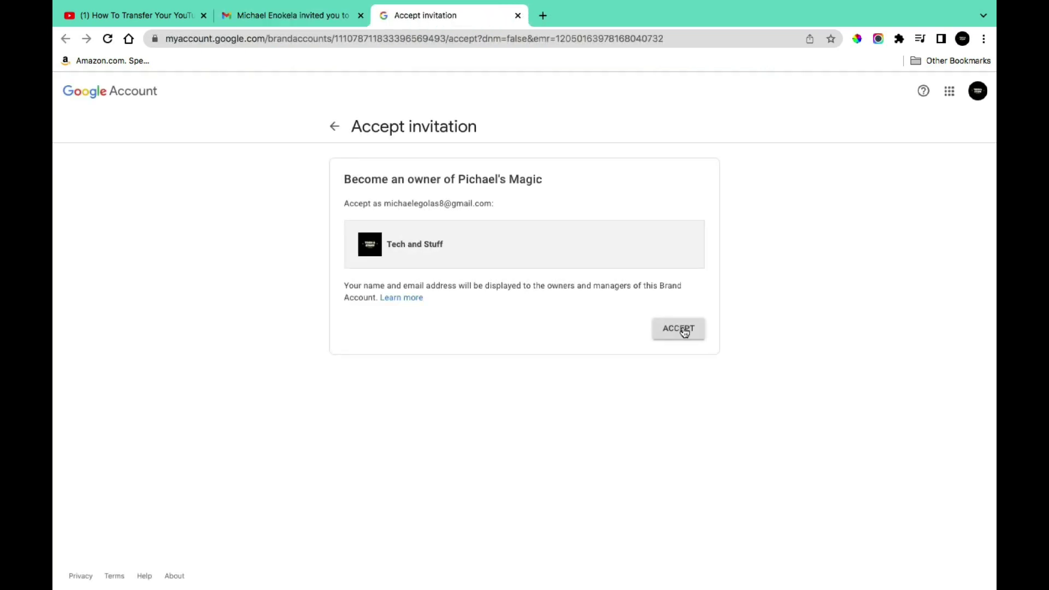
pyautogui.click(684, 330)
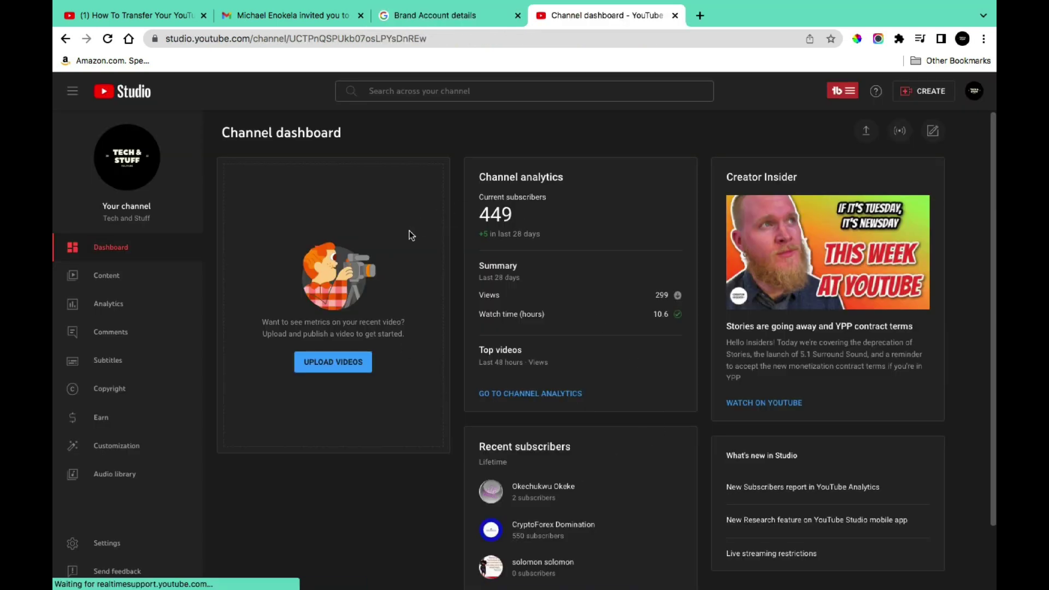
# Step: Reload the Tech and Stuff Studio dashboard and open the list of accounts available for switching
pyautogui.click(107, 41)
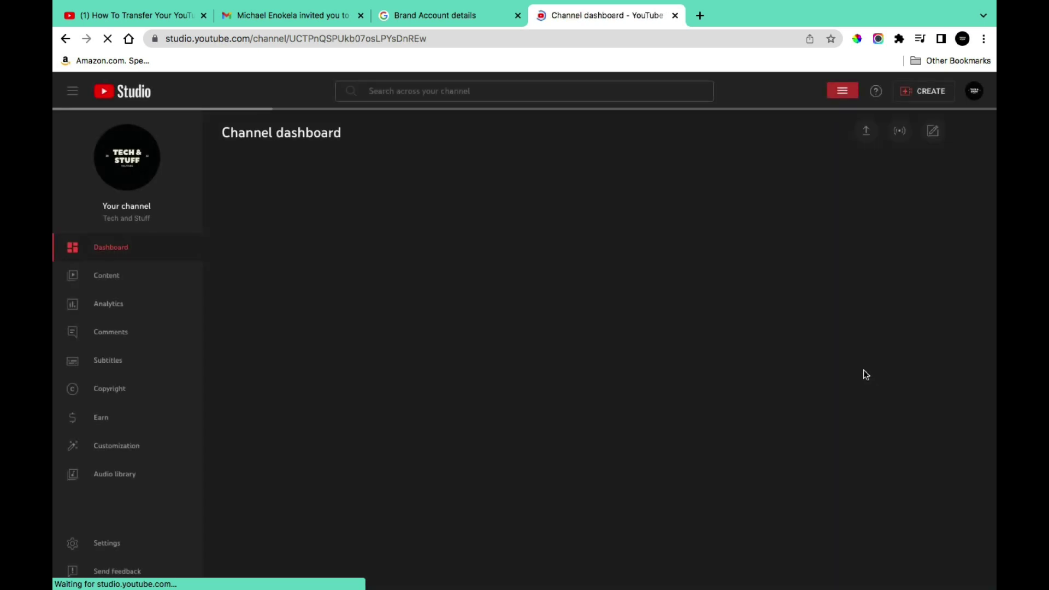
pyautogui.click(973, 97)
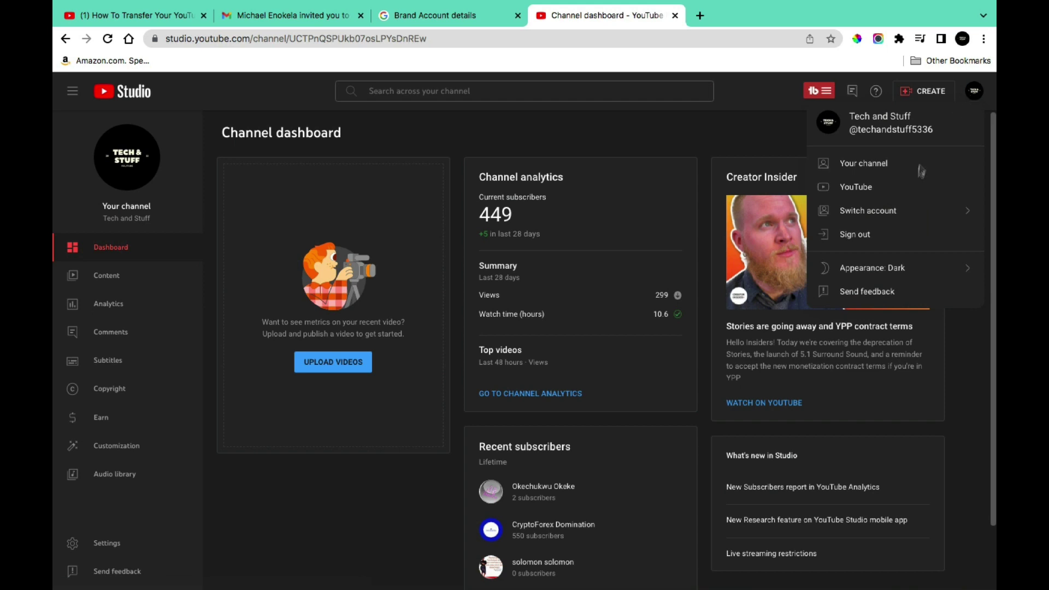
pyautogui.click(874, 213)
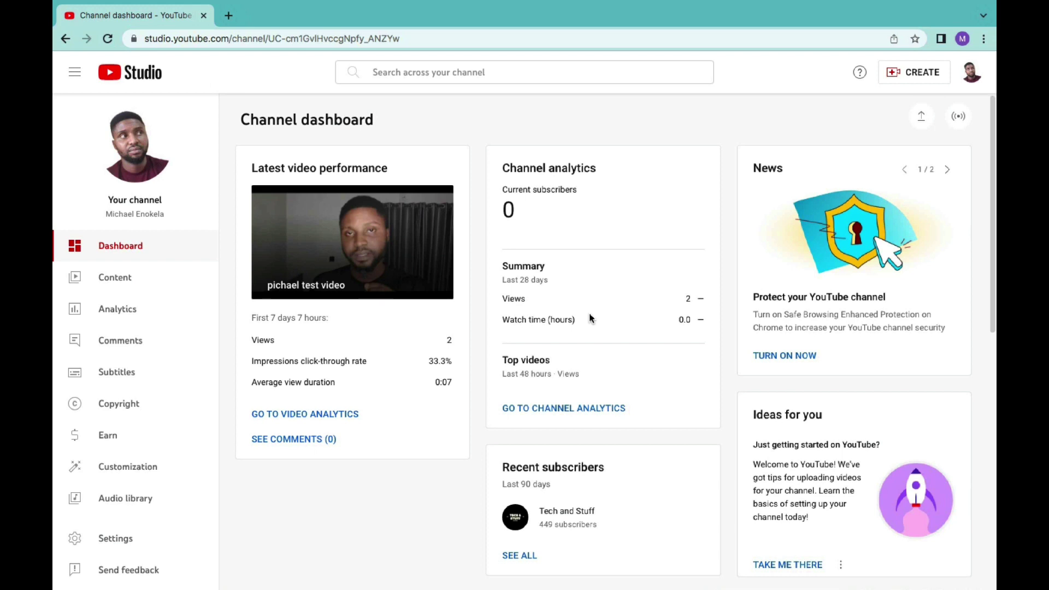
# Step: Back in the original owner's Studio, open the permission settings and bring up the Pichael's Magic user permissions
pyautogui.click(129, 538)
pyautogui.click(246, 278)
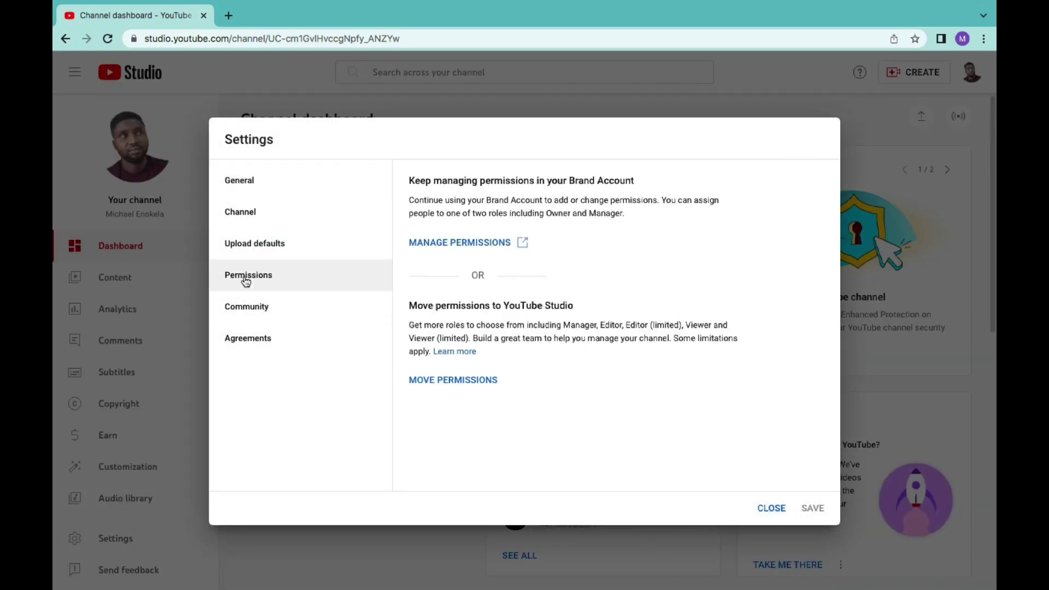
pyautogui.click(445, 245)
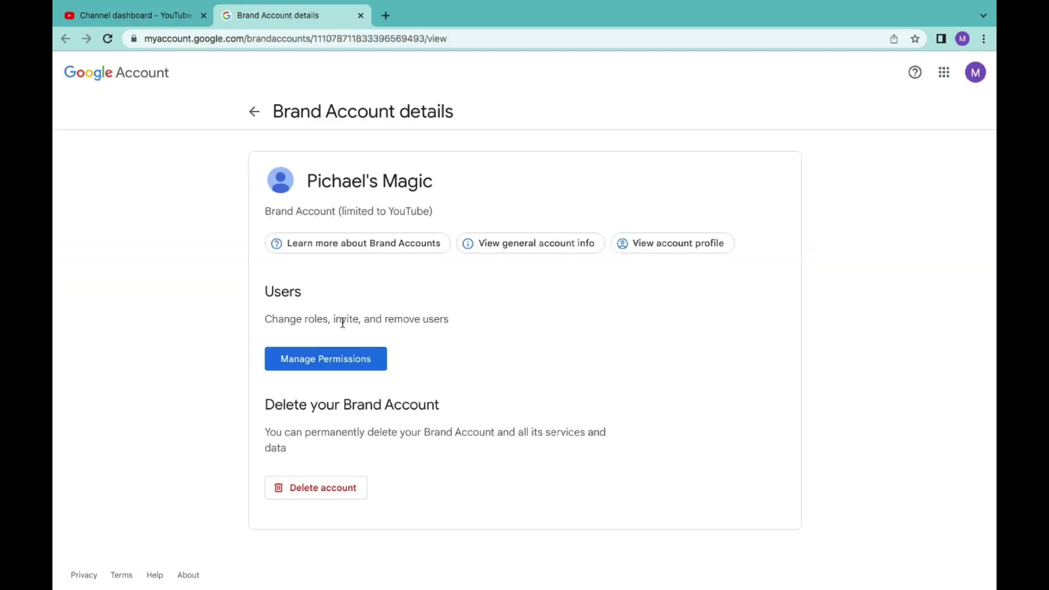
pyautogui.click(300, 363)
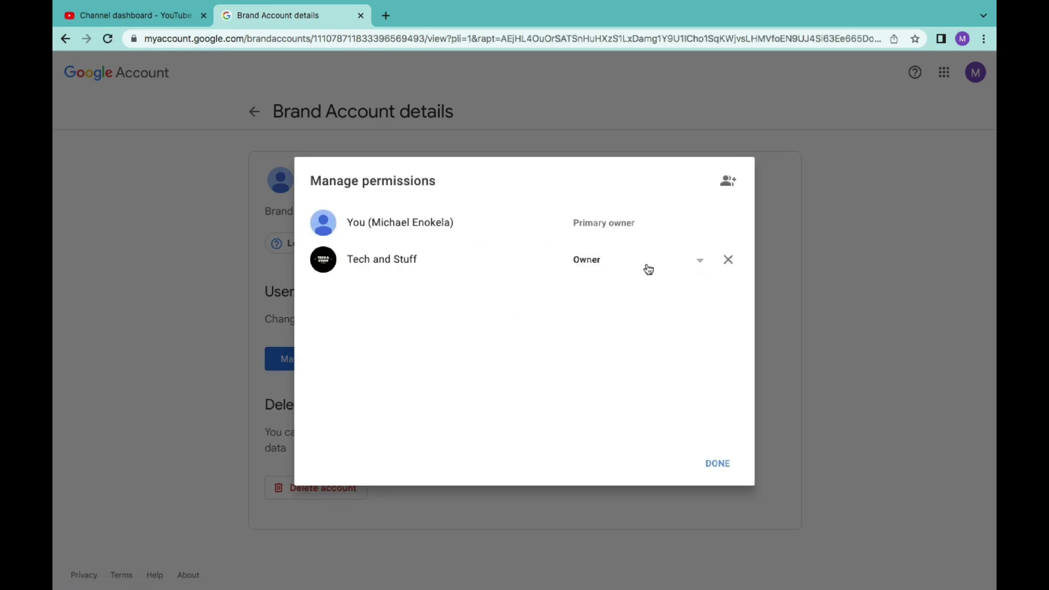
# Step: Make Tech and Stuff the primary owner of Pichael's Magic, confirm the transfer, and close the permissions dialog
pyautogui.click(698, 263)
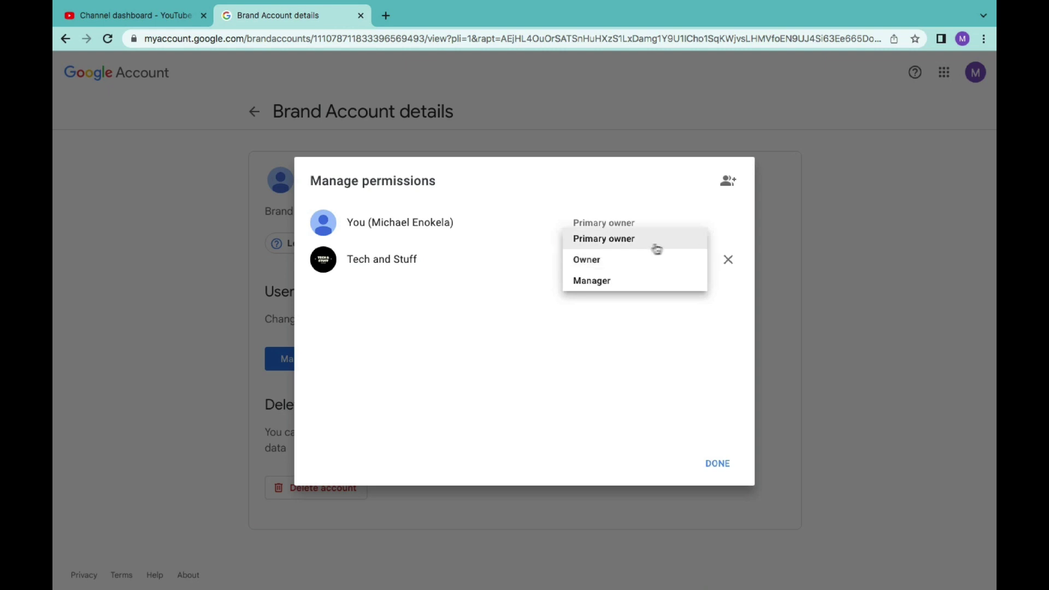
pyautogui.click(624, 240)
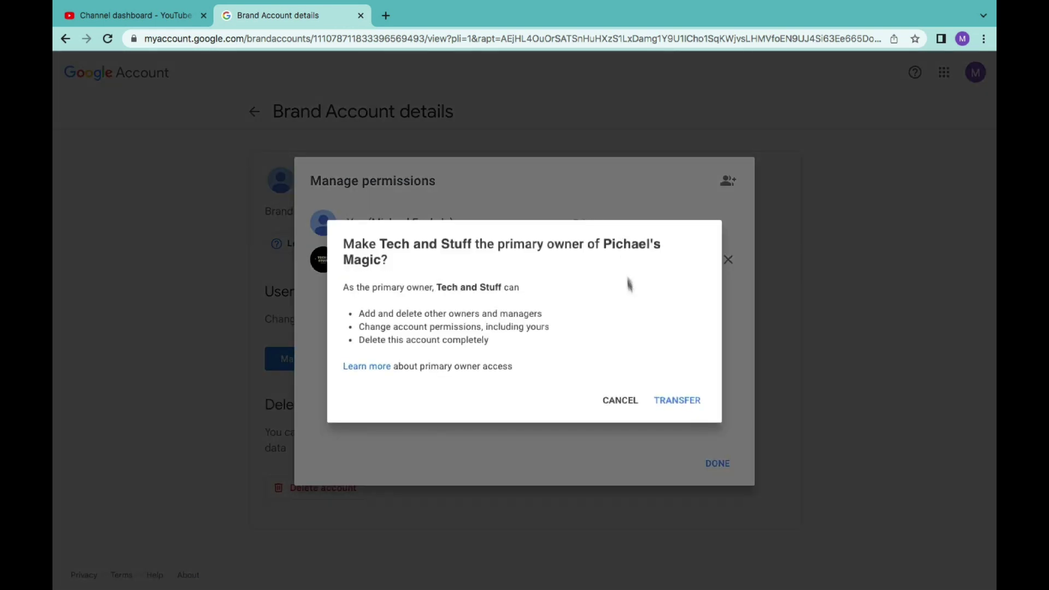
pyautogui.click(681, 402)
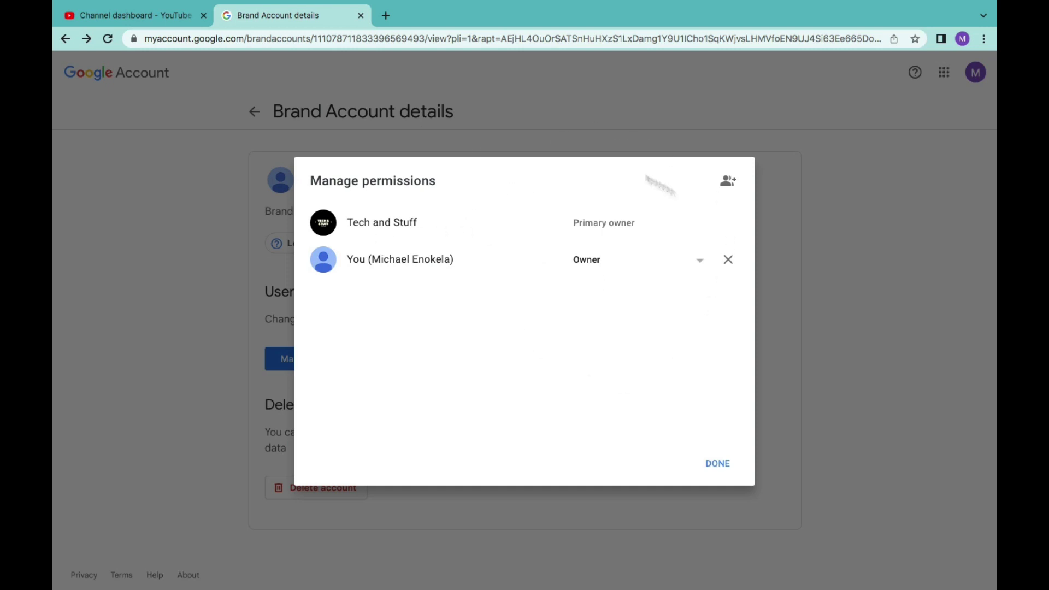
pyautogui.click(716, 463)
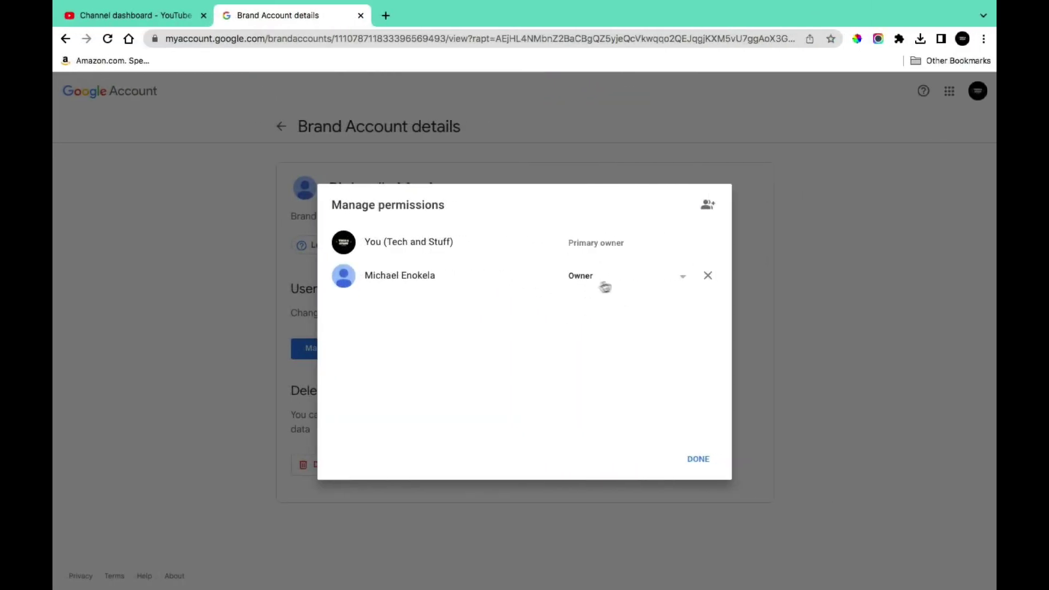
# Step: From the Tech and Stuff account's permissions dialog, show the role options for the former primary owner
pyautogui.click(650, 274)
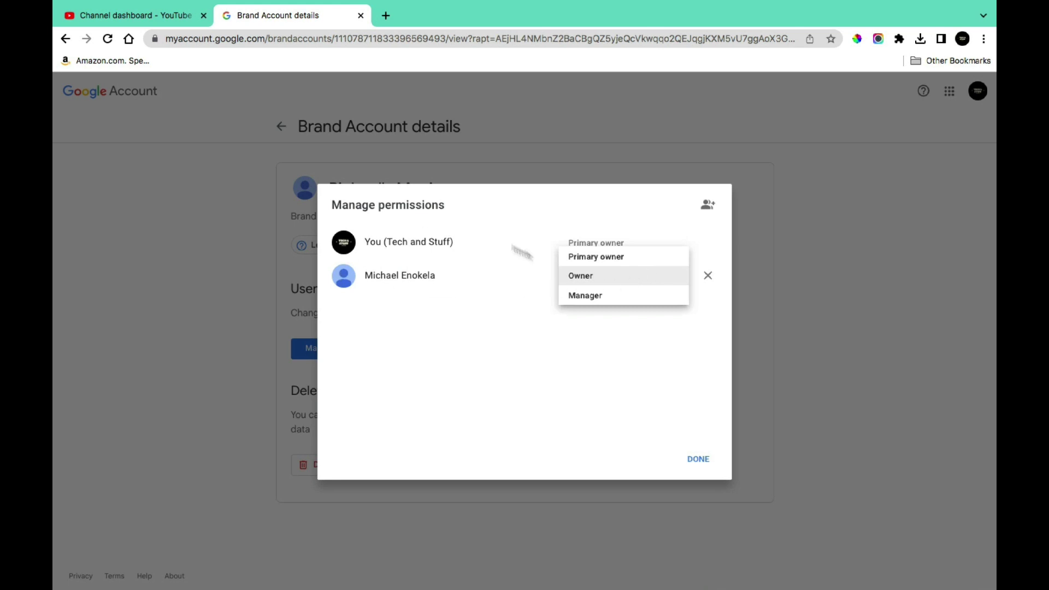